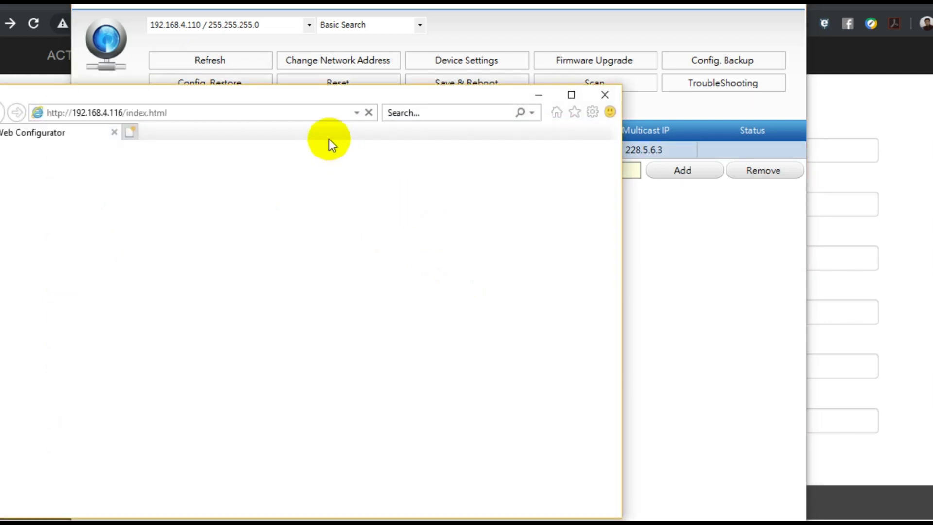
- Move the Web Configurator live view aside and minimize the camera search utility
{"action": "left_click_drag", "start_coordinate": [310, 93], "coordinate": [410, 44]}
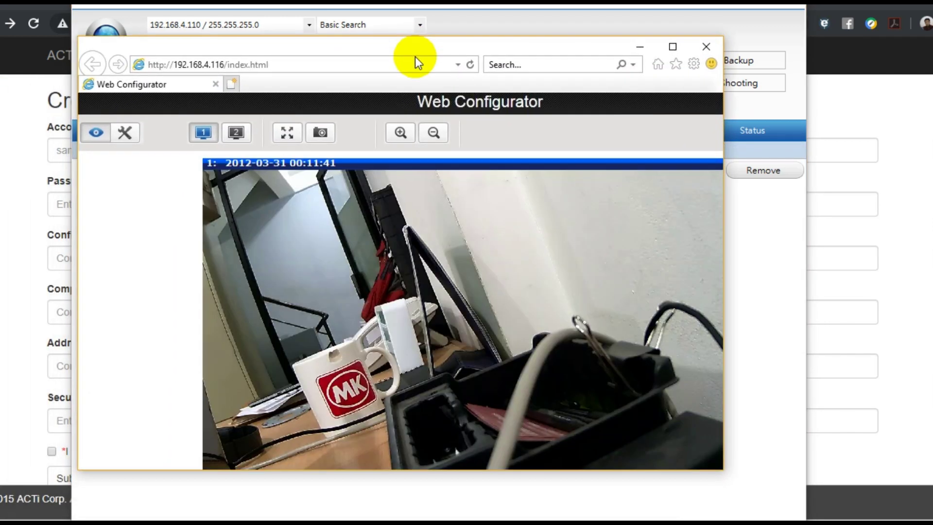
{"action": "left_click", "coordinate": [724, 4]}
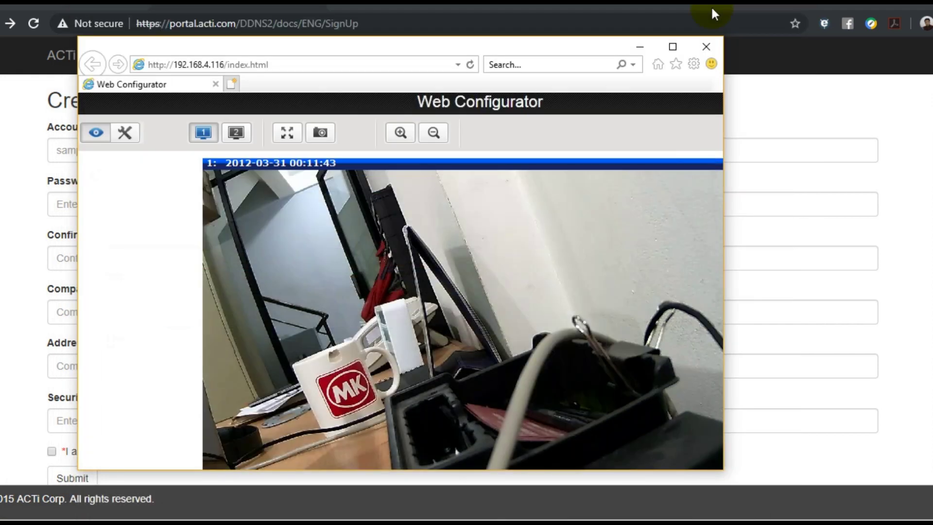
- Sign in on the ACTi DDNS login page to reach the dashboard, then restore the camera live view
{"action": "left_click", "coordinate": [643, 46]}
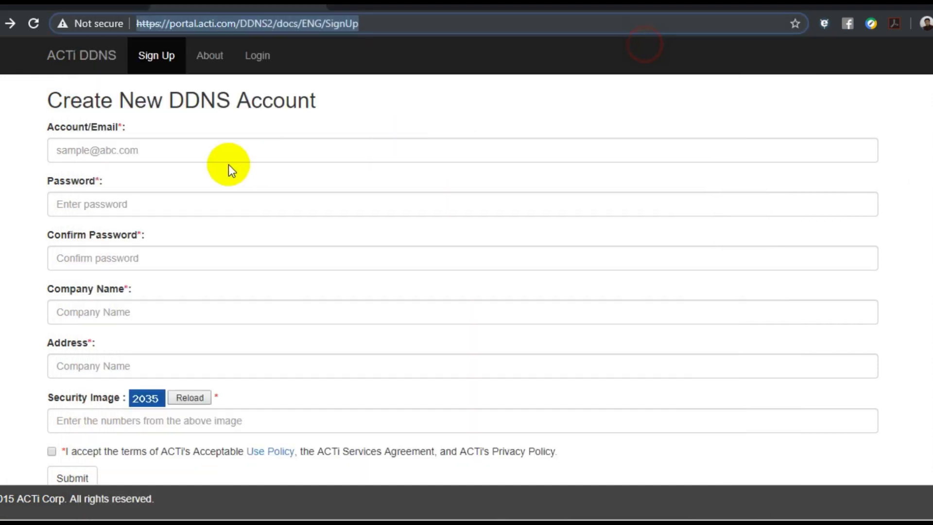
{"action": "left_click_drag", "start_coordinate": [395, 25], "coordinate": [134, 24]}
{"action": "left_click", "coordinate": [345, 155]}
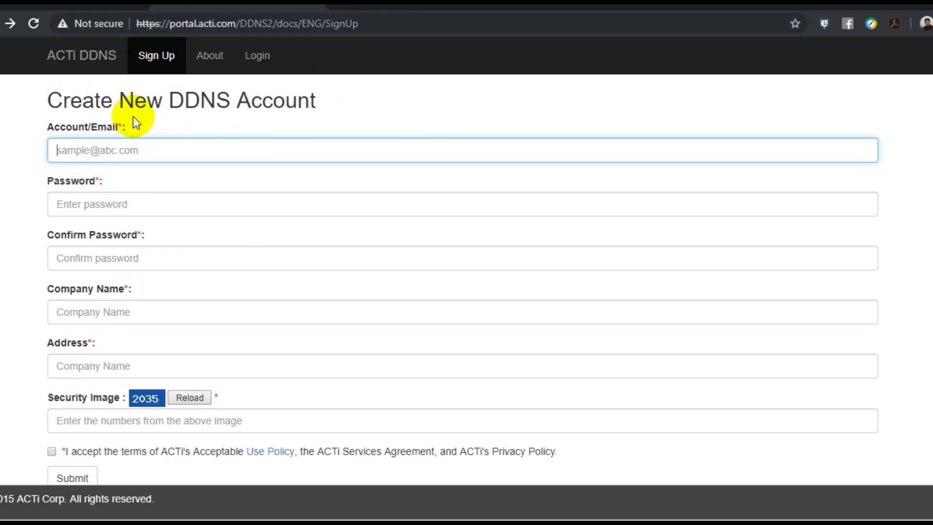
{"action": "left_click", "coordinate": [258, 57]}
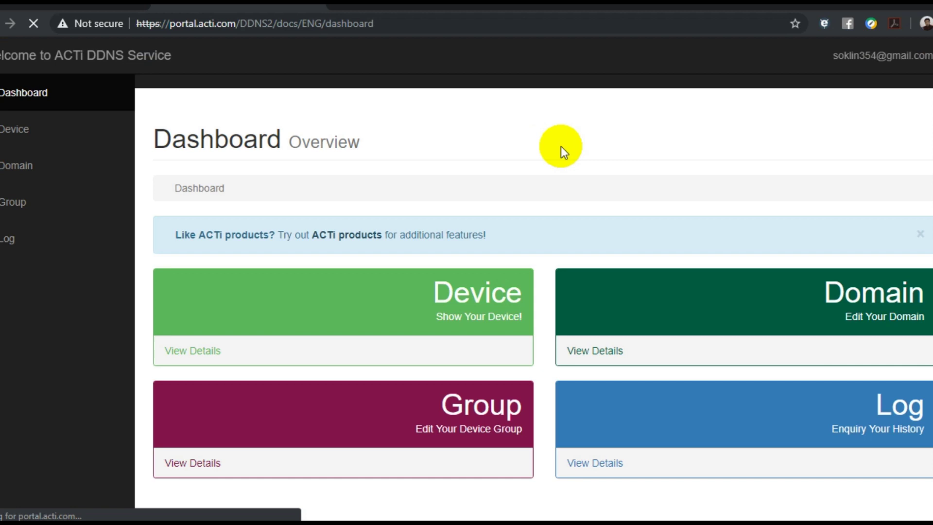
{"action": "scroll", "coordinate": [357, 281], "scroll_direction": "down", "scroll_amount": 1}
{"action": "scroll", "coordinate": [360, 285], "scroll_direction": "up", "scroll_amount": 1}
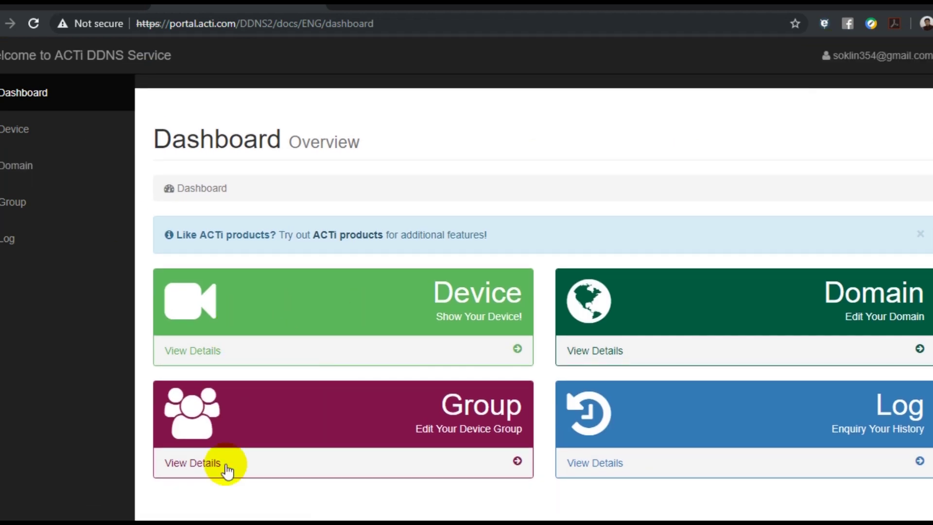
{"action": "left_click", "coordinate": [211, 522]}
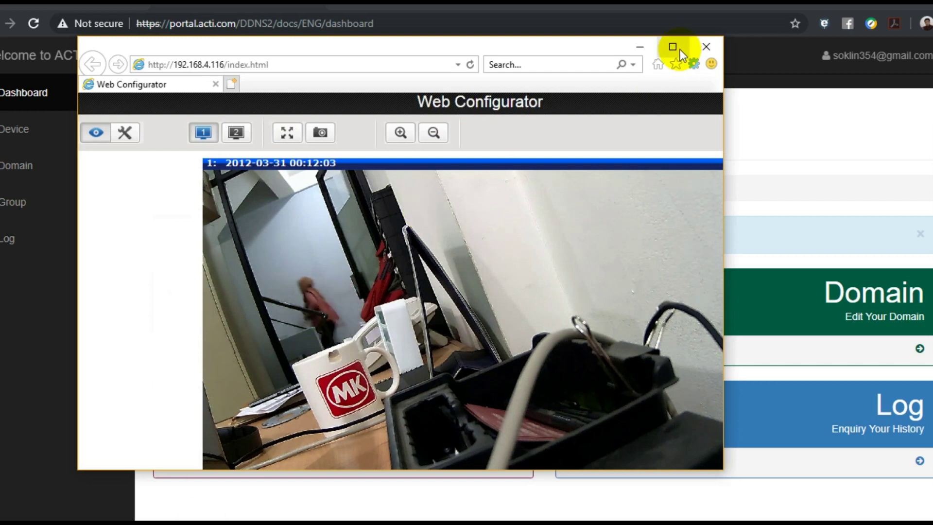
- Enable DDNS under IP Settings > DDNS and select mediacss.com as the service provider
{"action": "left_click", "coordinate": [675, 47]}
{"action": "left_click", "coordinate": [116, 85]}
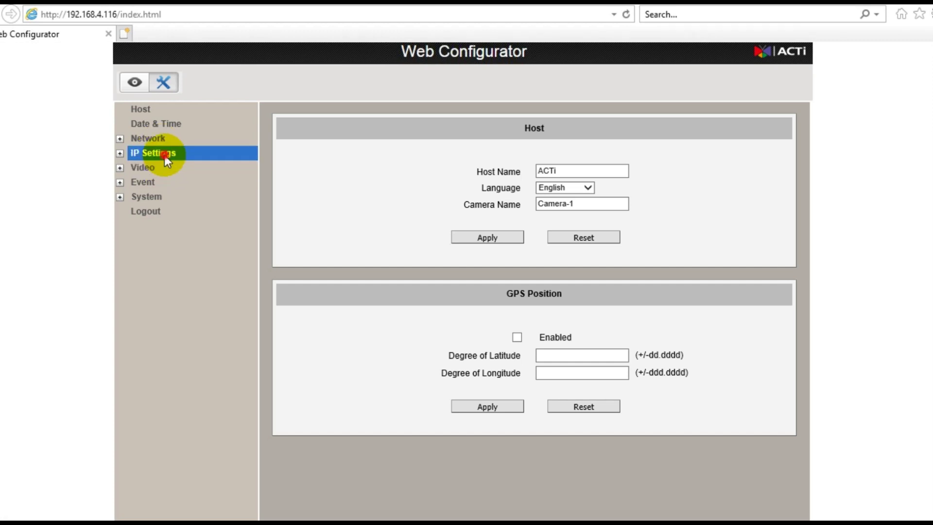
{"action": "left_click", "coordinate": [170, 154]}
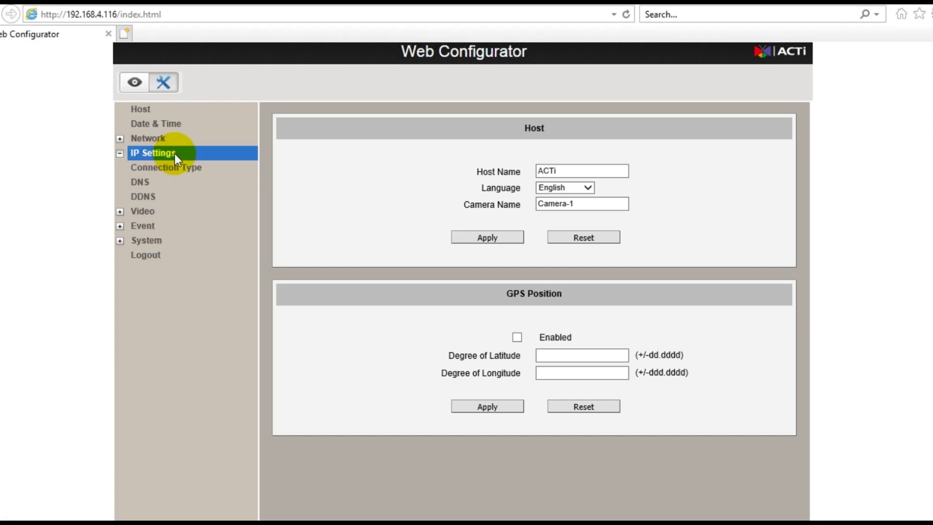
{"action": "left_click", "coordinate": [165, 197]}
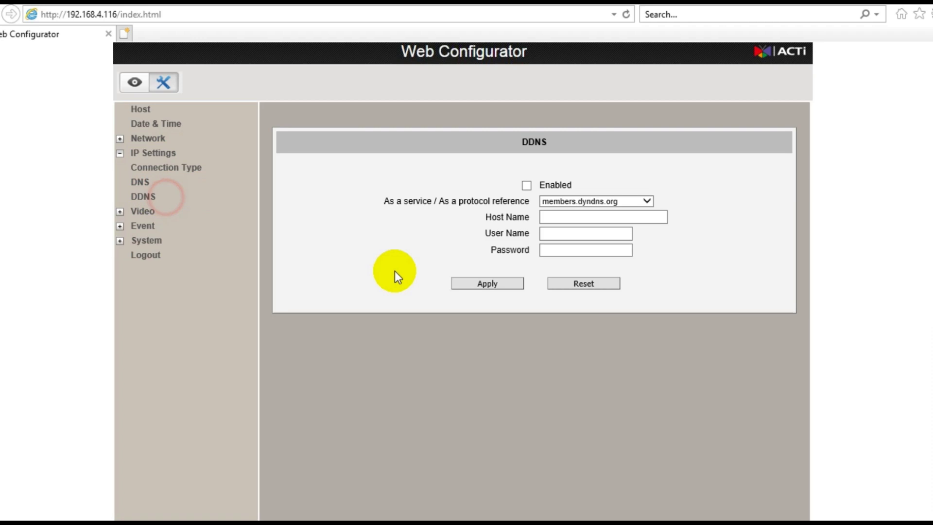
{"action": "left_click", "coordinate": [527, 187]}
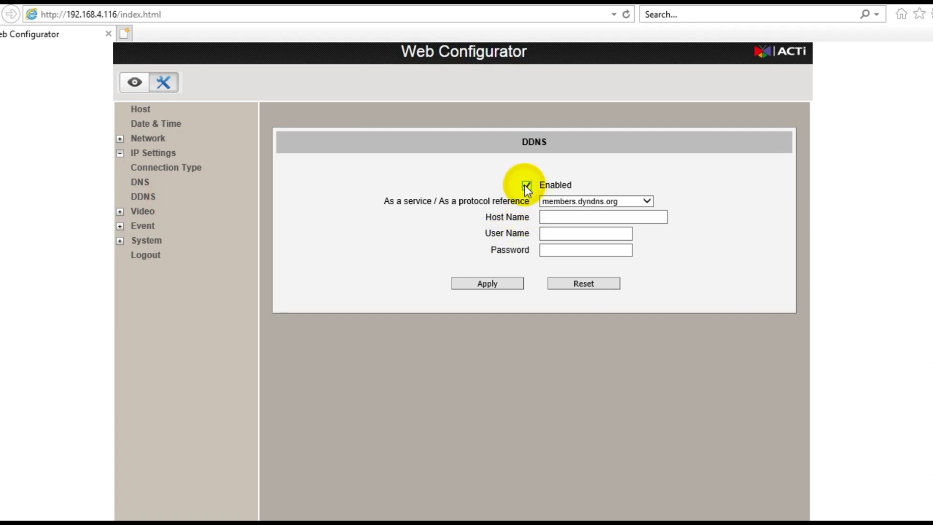
{"action": "left_click", "coordinate": [646, 202]}
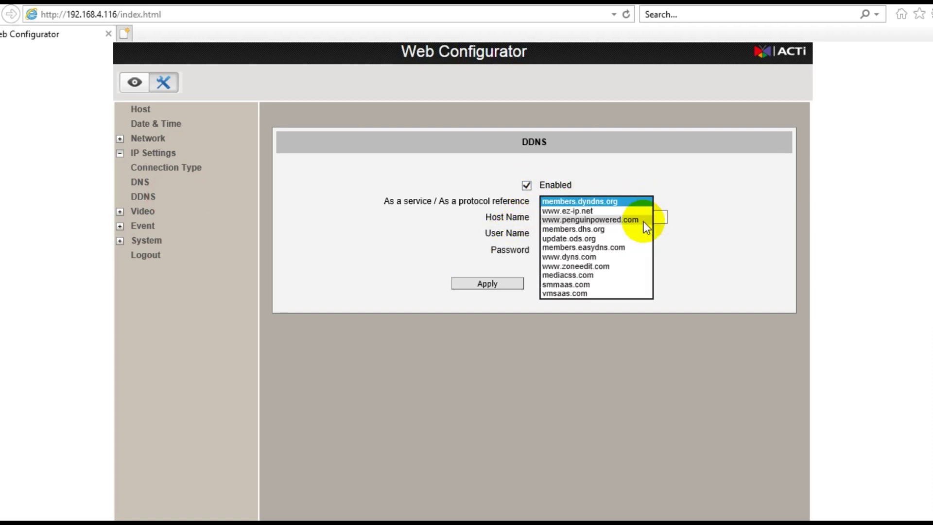
{"action": "left_click", "coordinate": [597, 275]}
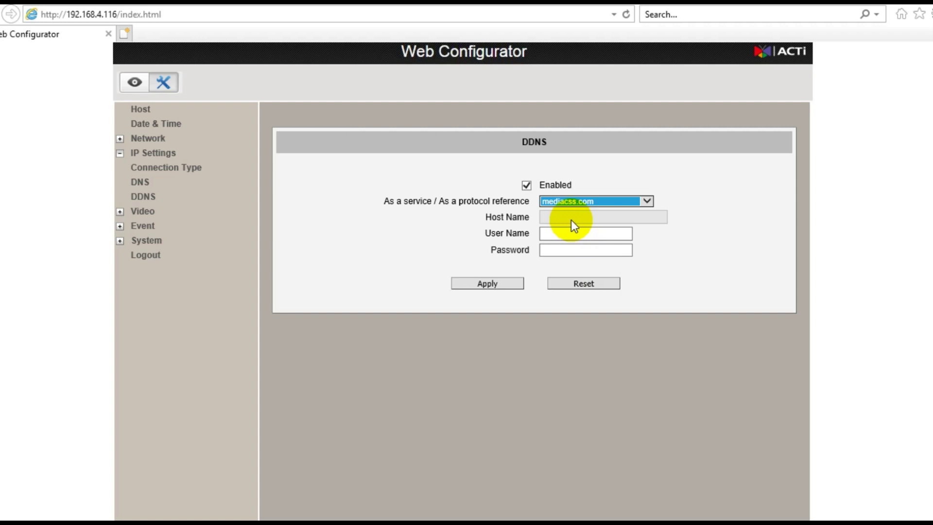
- Apply the DDNS account e-mail and password, then select the generated mediacss.com host name
{"action": "left_click", "coordinate": [571, 233]}
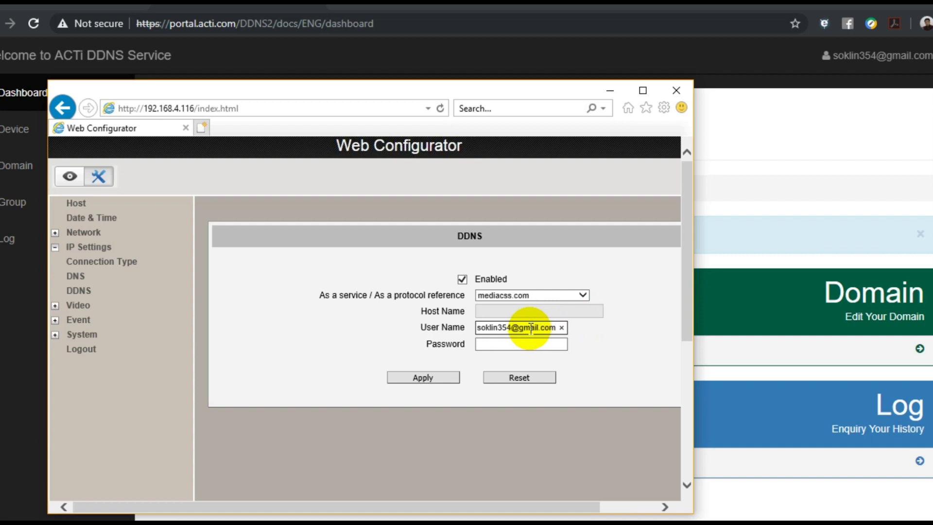
{"action": "left_click", "coordinate": [496, 343]}
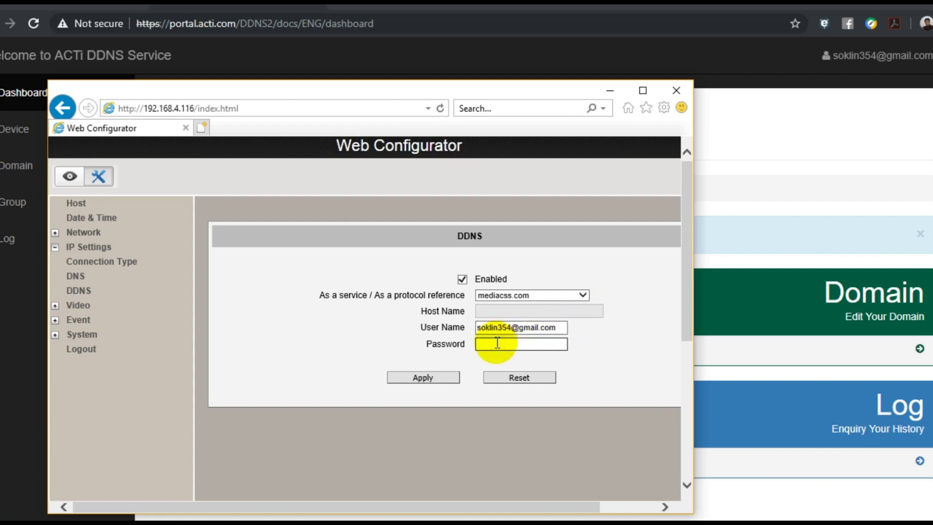
{"action": "type", "text": "•••••••••"}
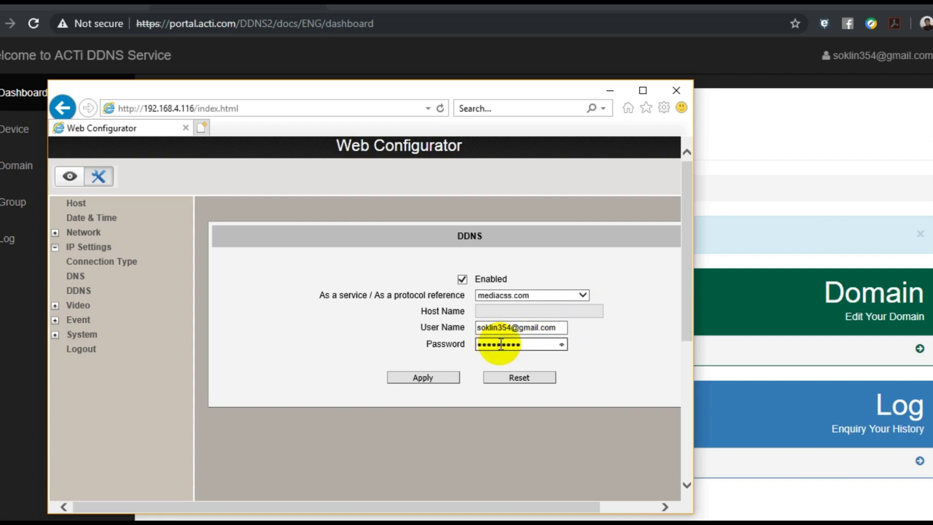
{"action": "left_click", "coordinate": [423, 380]}
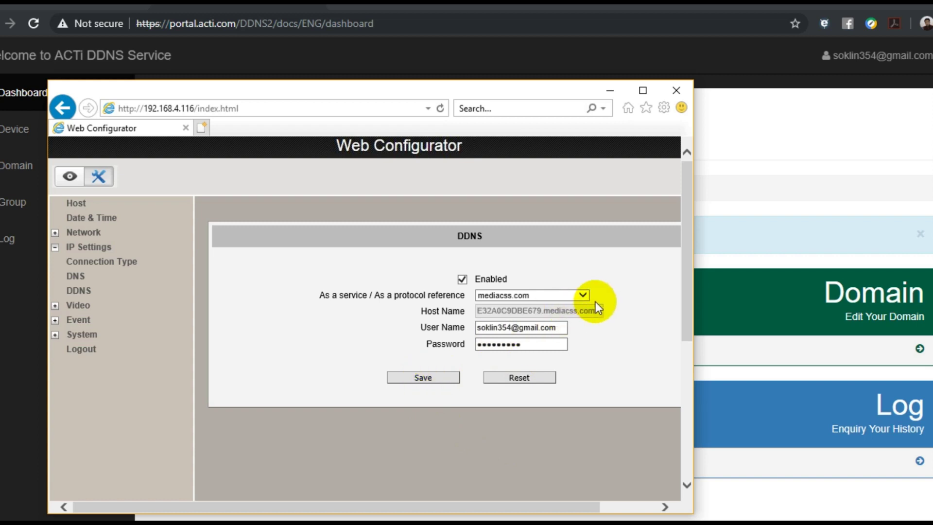
{"action": "left_click_drag", "start_coordinate": [597, 311], "coordinate": [526, 311]}
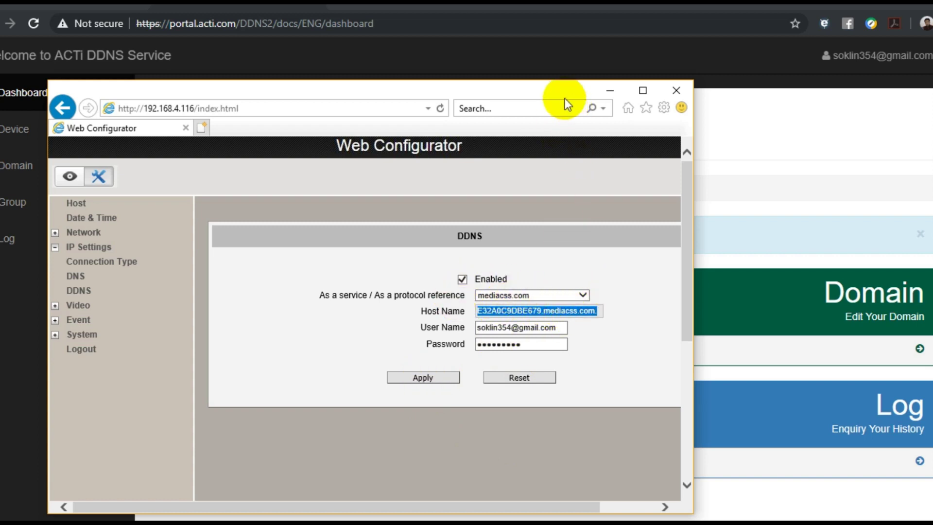
{"action": "left_click", "coordinate": [609, 90]}
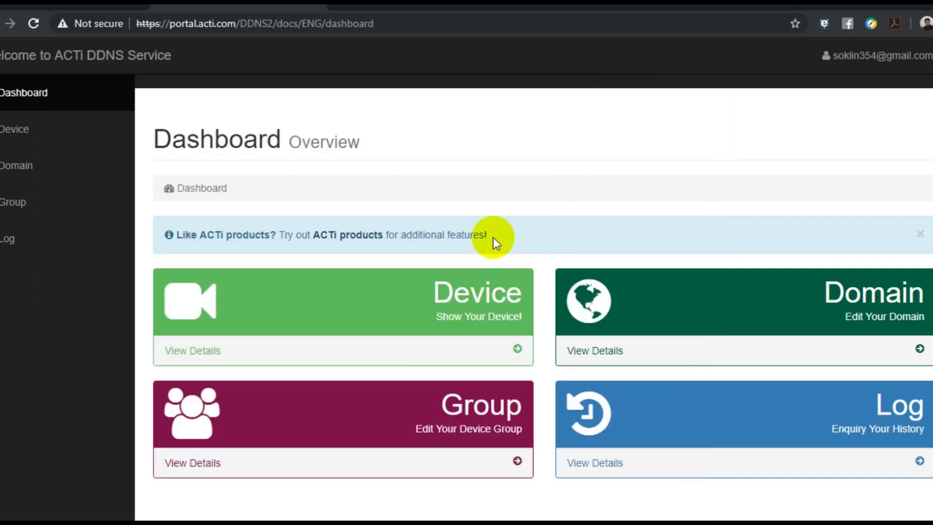
- Open the portal's Device list and Add Device form, then go to the router login at 192.168.4.1
{"action": "left_click", "coordinate": [34, 132]}
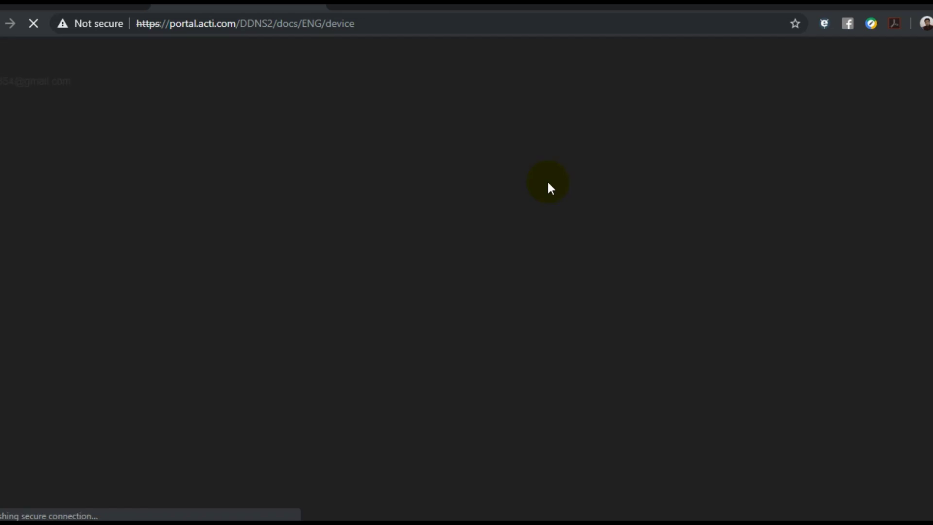
{"action": "scroll", "coordinate": [491, 270], "scroll_direction": "down", "scroll_amount": 5}
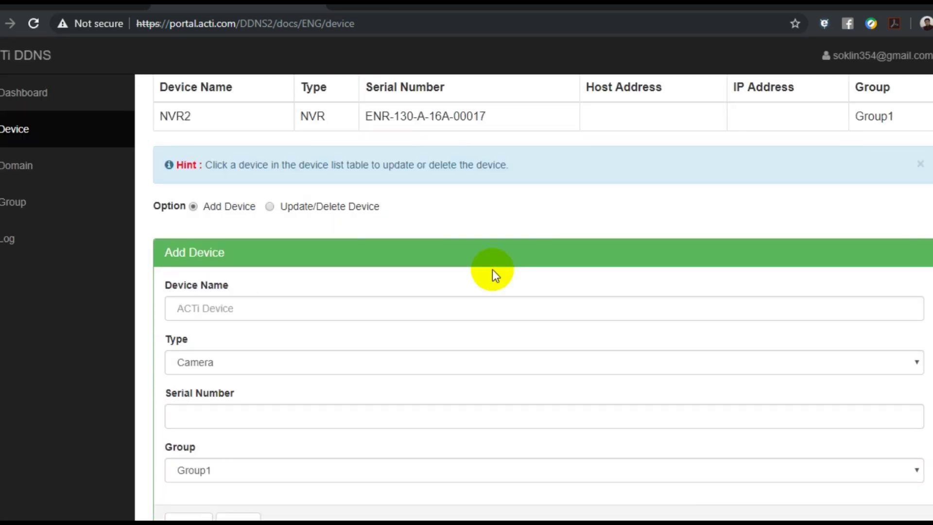
{"action": "scroll", "coordinate": [492, 270], "scroll_direction": "down", "scroll_amount": 1}
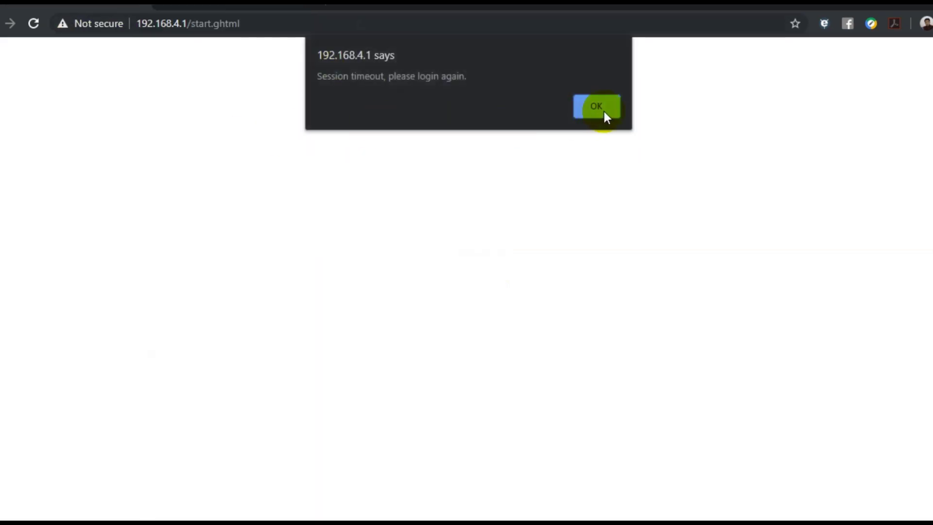
{"action": "left_click", "coordinate": [604, 112]}
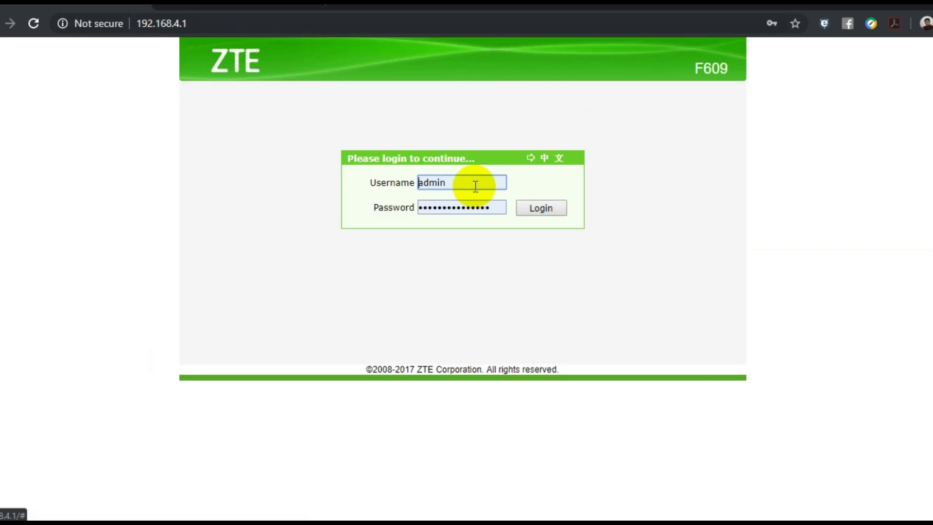
- Log in to the ZTE F609 router and view Port Forwarding rules for ports 80, 7070 and 6001
{"action": "left_click", "coordinate": [534, 210]}
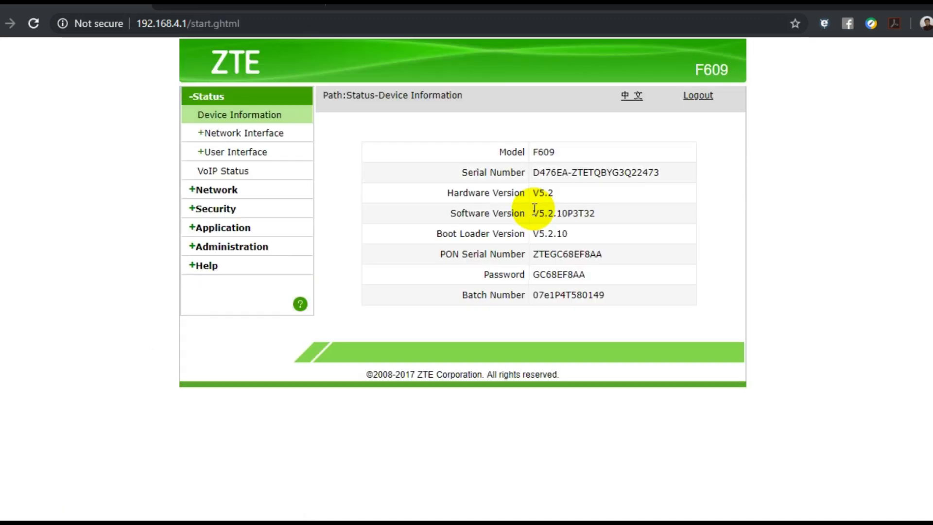
{"action": "left_click", "coordinate": [270, 228]}
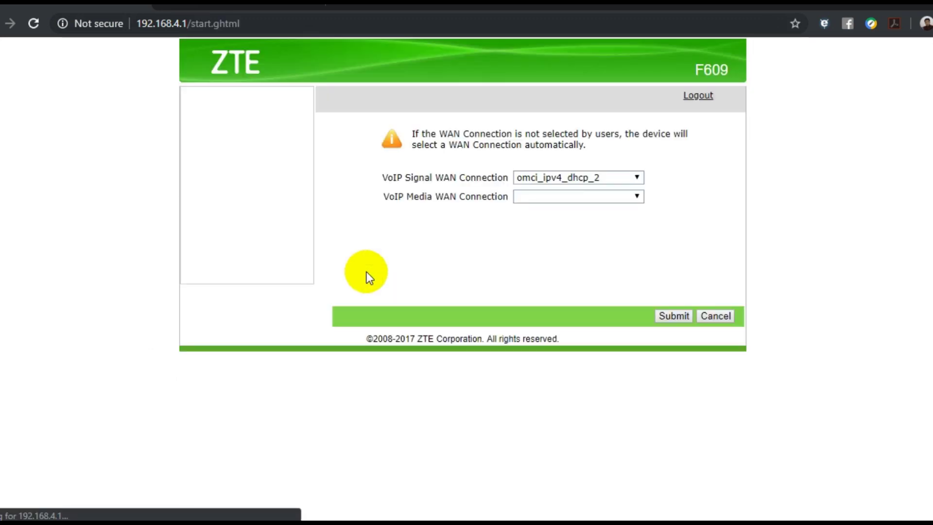
{"action": "scroll", "coordinate": [369, 287], "scroll_direction": "down", "scroll_amount": 2}
{"action": "scroll", "coordinate": [341, 296], "scroll_direction": "down", "scroll_amount": 1}
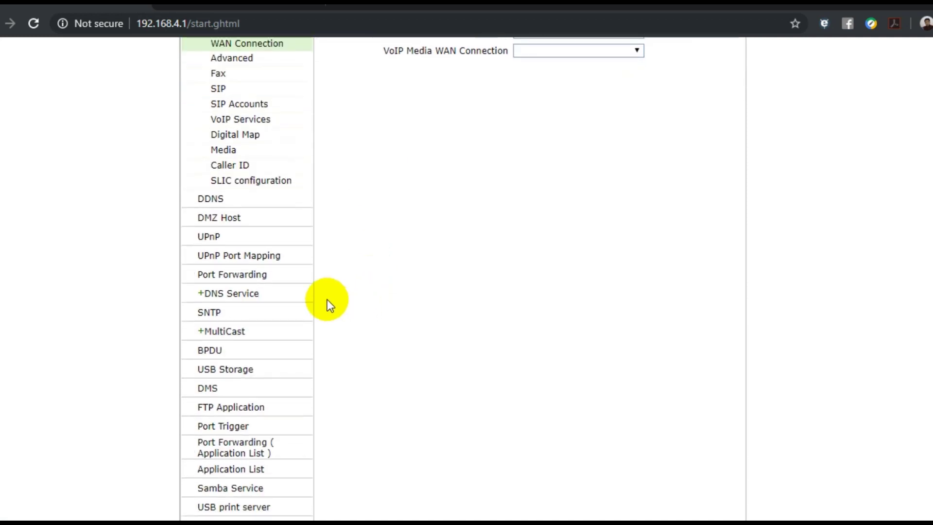
{"action": "left_click", "coordinate": [264, 274]}
{"action": "scroll", "coordinate": [593, 354], "scroll_direction": "down", "scroll_amount": 2}
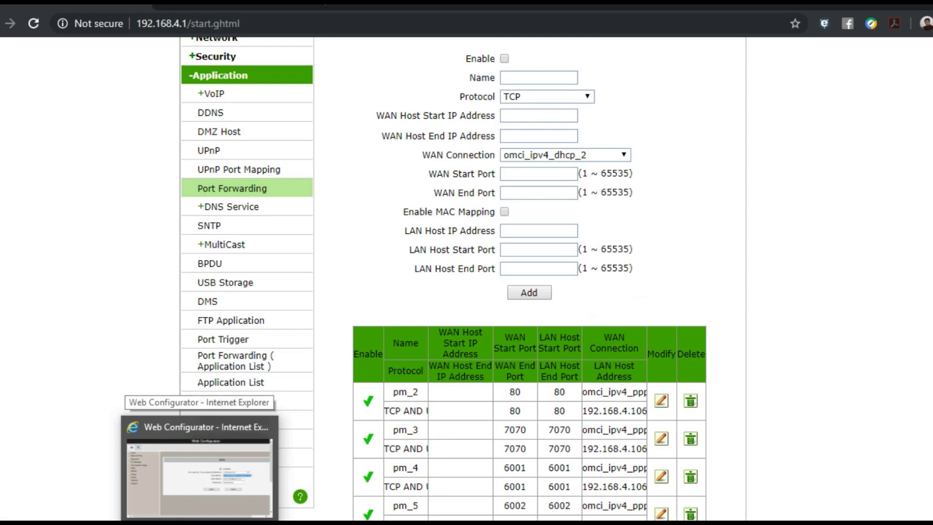
{"action": "left_click", "coordinate": [237, 481]}
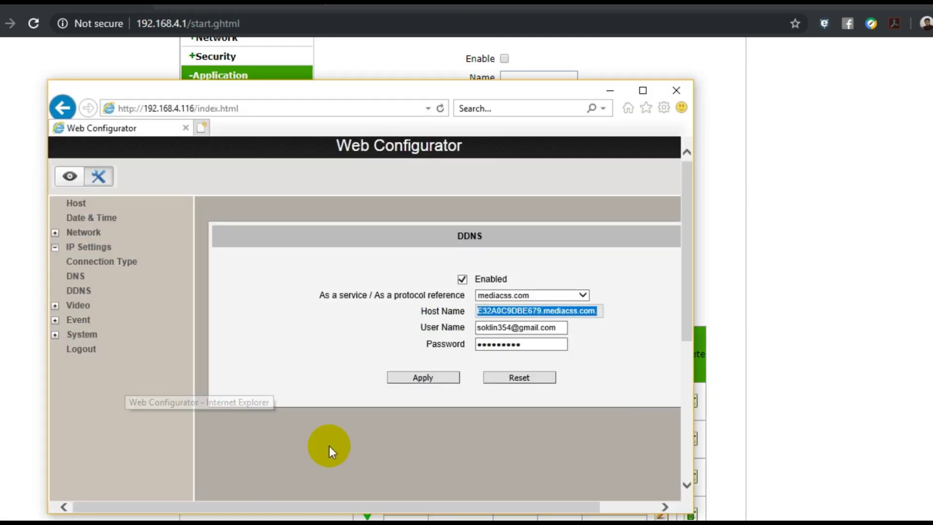
{"action": "left_click", "coordinate": [112, 237]}
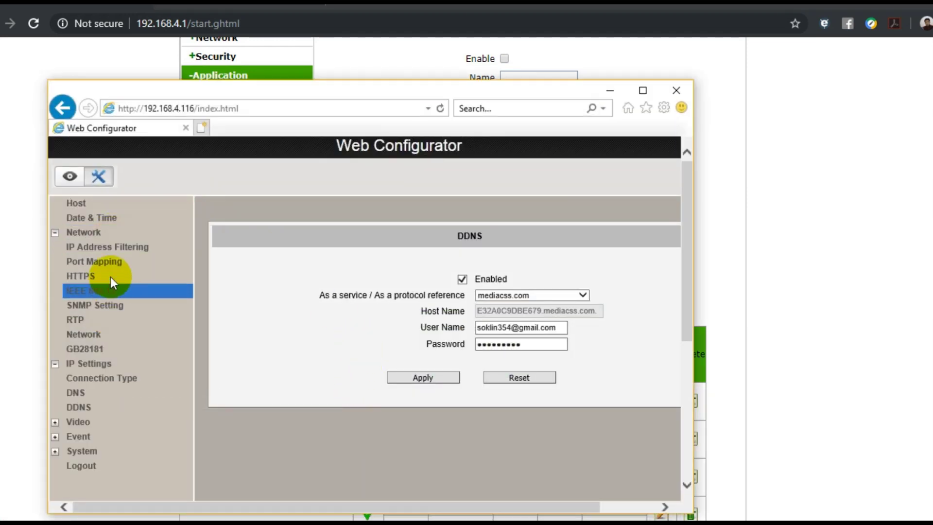
{"action": "left_click", "coordinate": [109, 261]}
{"action": "double_click", "coordinate": [520, 354]}
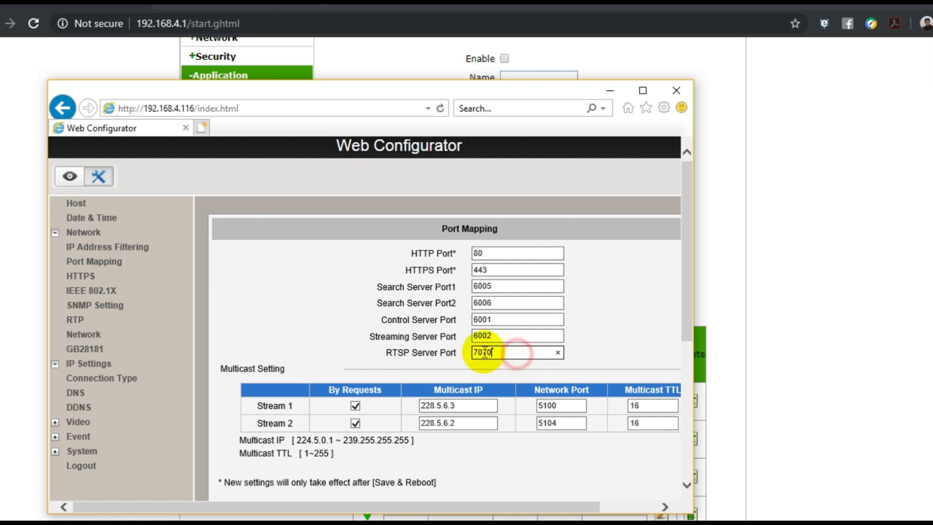
{"action": "left_click_drag", "start_coordinate": [462, 353], "coordinate": [387, 351]}
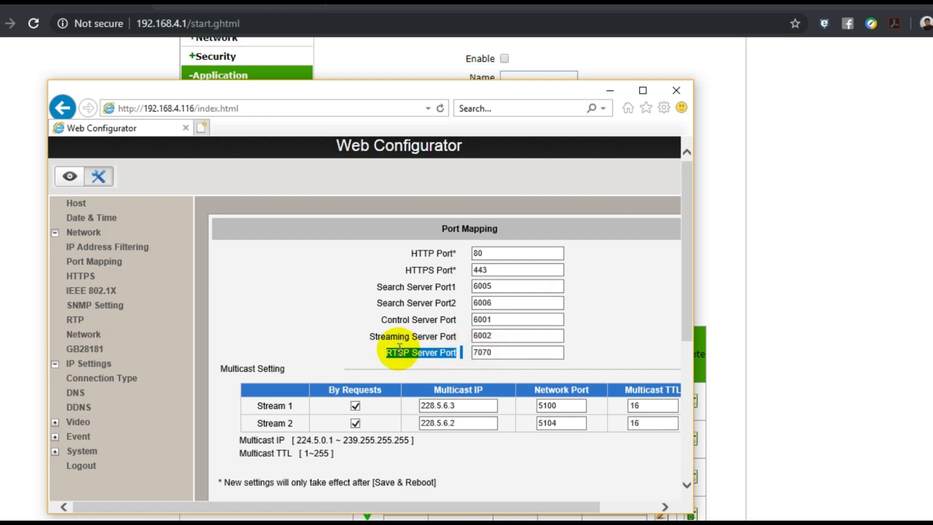
{"action": "double_click", "coordinate": [479, 335]}
{"action": "left_click_drag", "start_coordinate": [463, 336], "coordinate": [391, 342]}
{"action": "left_click", "coordinate": [506, 318]}
{"action": "left_click_drag", "start_coordinate": [506, 319], "coordinate": [385, 321]}
{"action": "left_click", "coordinate": [462, 319]}
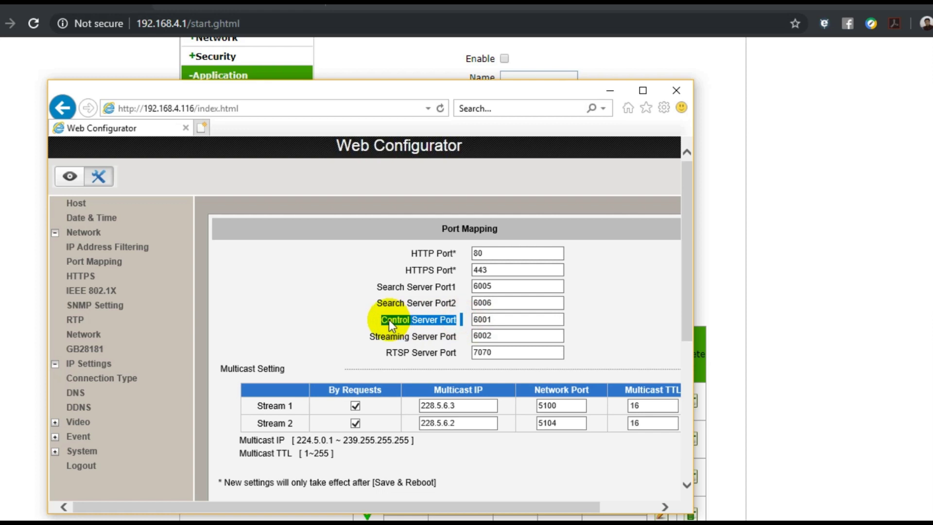
{"action": "left_click", "coordinate": [510, 254]}
{"action": "left_click_drag", "start_coordinate": [510, 254], "coordinate": [406, 255]}
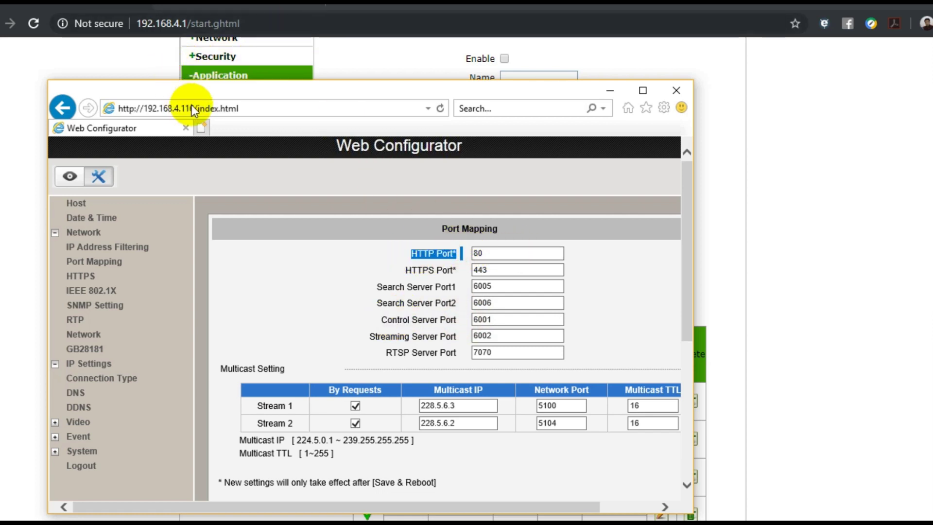
{"action": "left_click", "coordinate": [129, 58]}
- Change the pm_2 rule's LAN host IP to 192.168.4.116 and save it
{"action": "scroll", "coordinate": [558, 379], "scroll_direction": "down", "scroll_amount": 3}
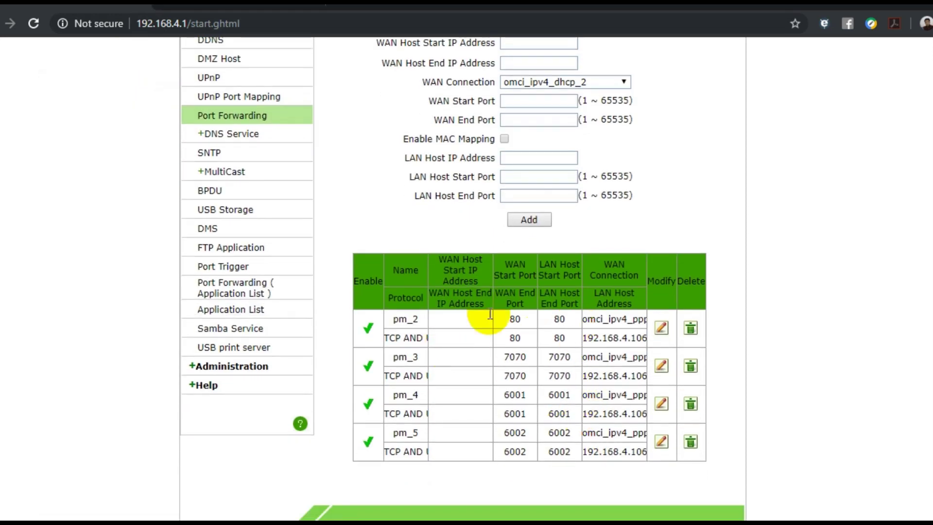
{"action": "left_click", "coordinate": [662, 329]}
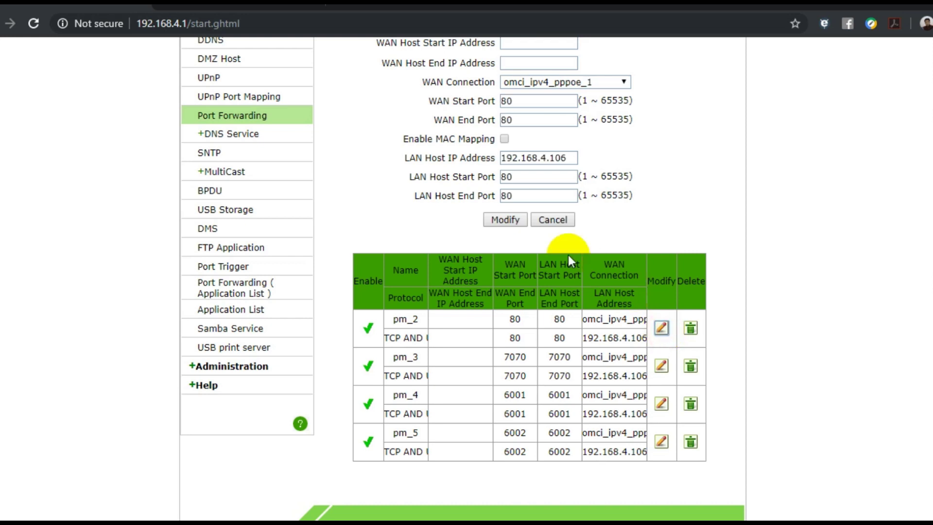
{"action": "left_click", "coordinate": [566, 158]}
{"action": "key", "text": "BackSpace"}
{"action": "type", "text": "5"}
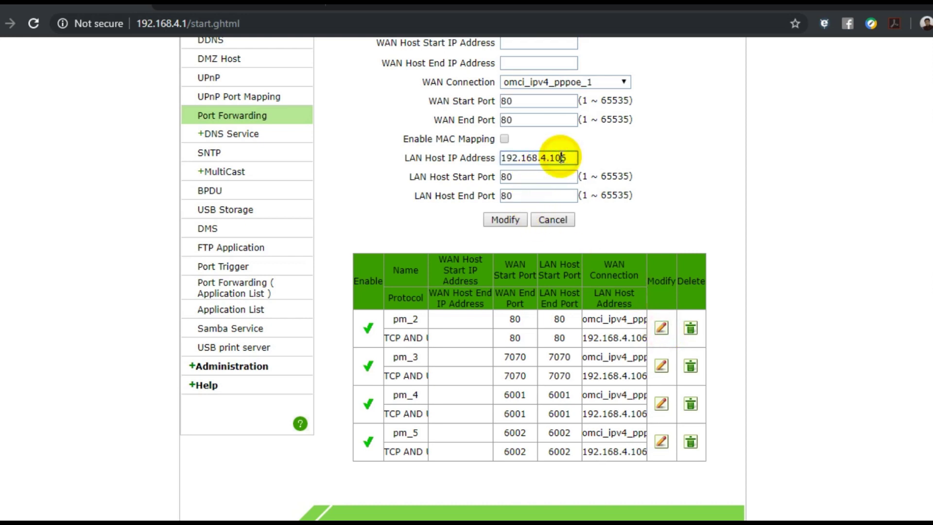
{"action": "key", "text": "BackSpace"}
{"action": "type", "text": "16"}
{"action": "left_click", "coordinate": [505, 219]}
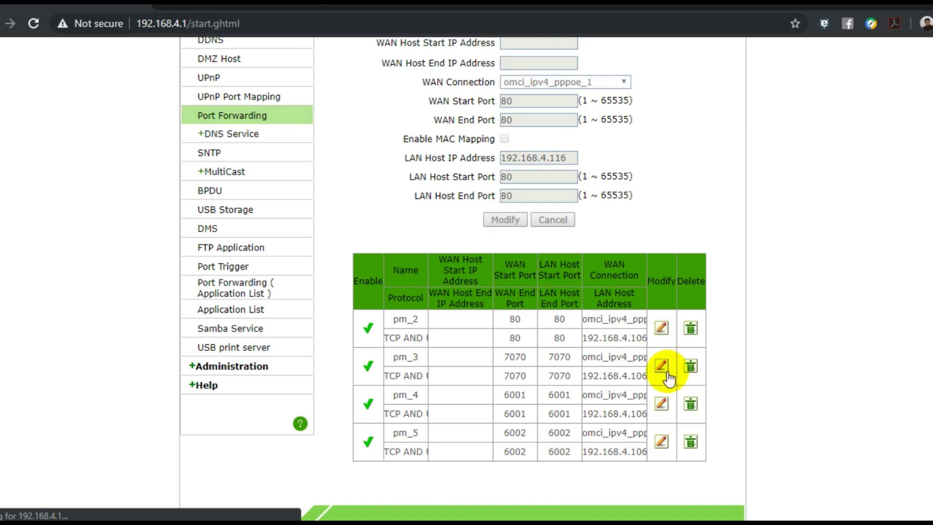
- Check pm_2's port 80 and pm_3's port 7070, then set pm_3's LAN host IP to 192.168.4.116
{"action": "scroll", "coordinate": [664, 377], "scroll_direction": "down", "scroll_amount": 1}
{"action": "scroll", "coordinate": [664, 378], "scroll_direction": "down", "scroll_amount": 2}
{"action": "left_click", "coordinate": [564, 309]}
{"action": "left_click_drag", "start_coordinate": [567, 309], "coordinate": [485, 308]}
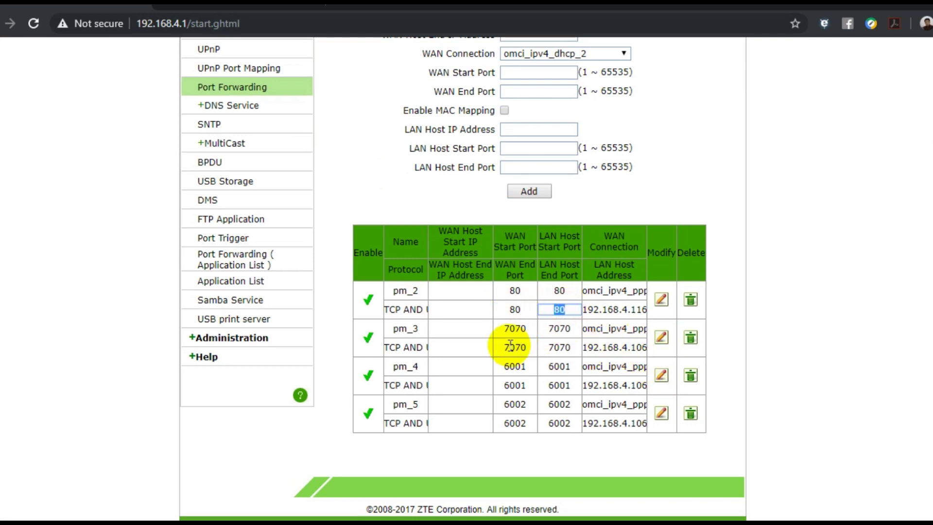
{"action": "double_click", "coordinate": [515, 328]}
{"action": "double_click", "coordinate": [513, 347]}
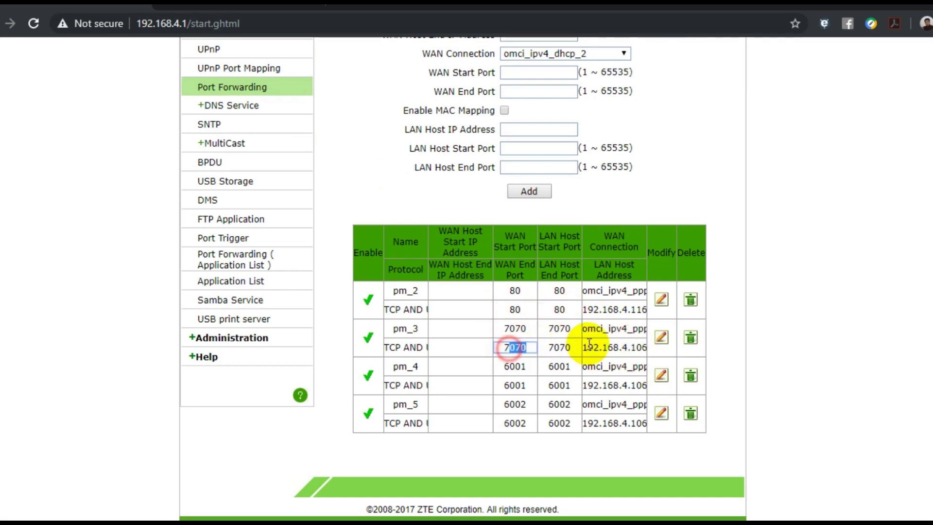
{"action": "left_click", "coordinate": [661, 337]}
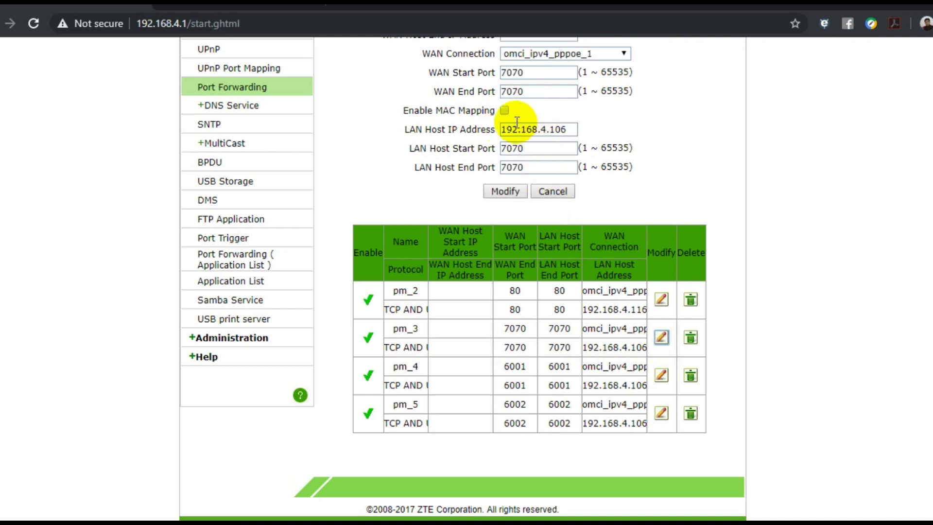
{"action": "left_click", "coordinate": [560, 129]}
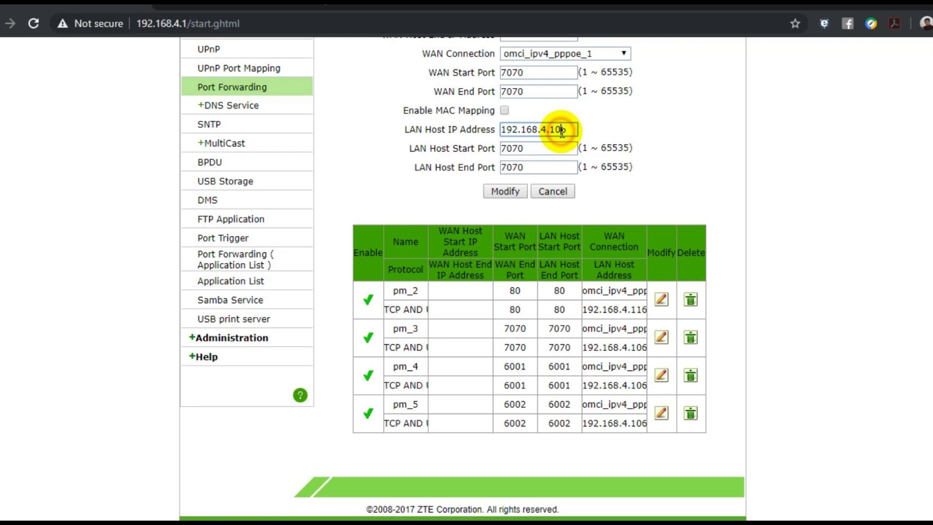
{"action": "type", "text": "1"}
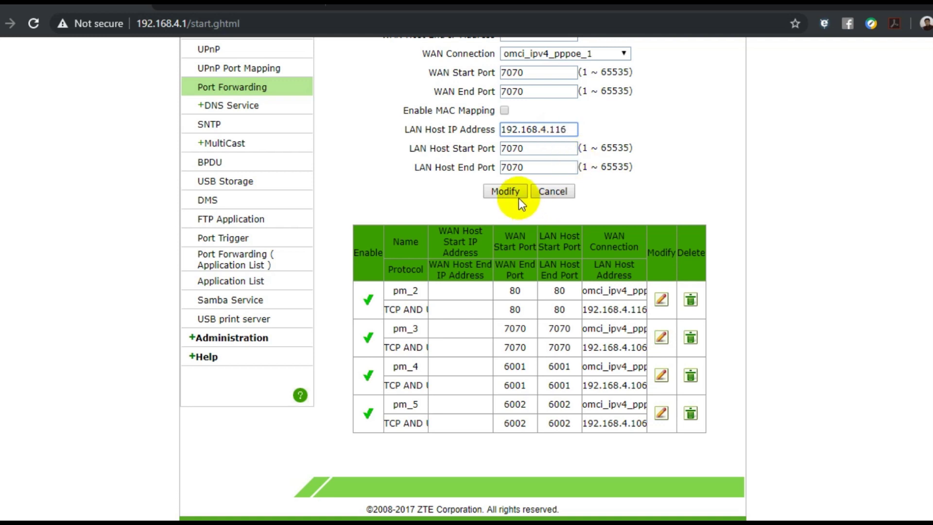
{"action": "left_click", "coordinate": [515, 194]}
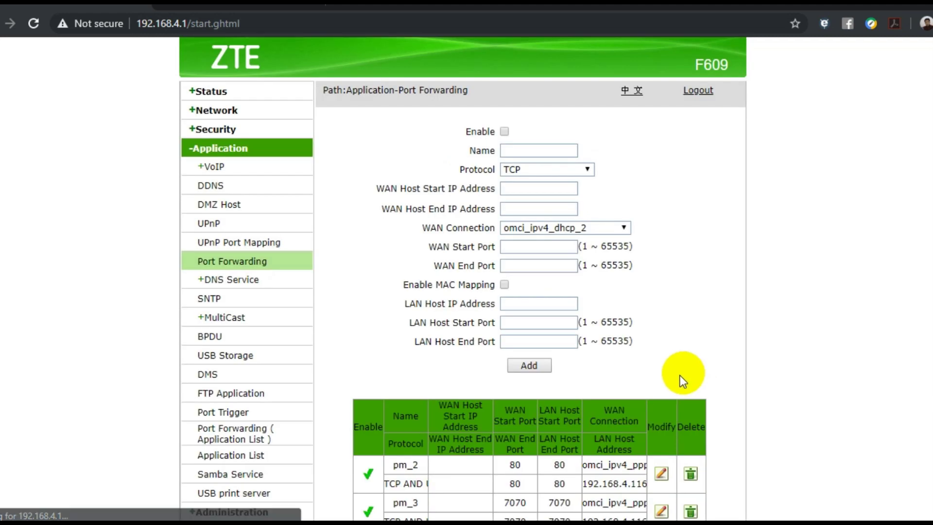
- Point the pm_4 rule at LAN host 192.168.4.116 and save it
{"action": "scroll", "coordinate": [681, 375], "scroll_direction": "down", "scroll_amount": 3}
{"action": "left_click", "coordinate": [661, 376]}
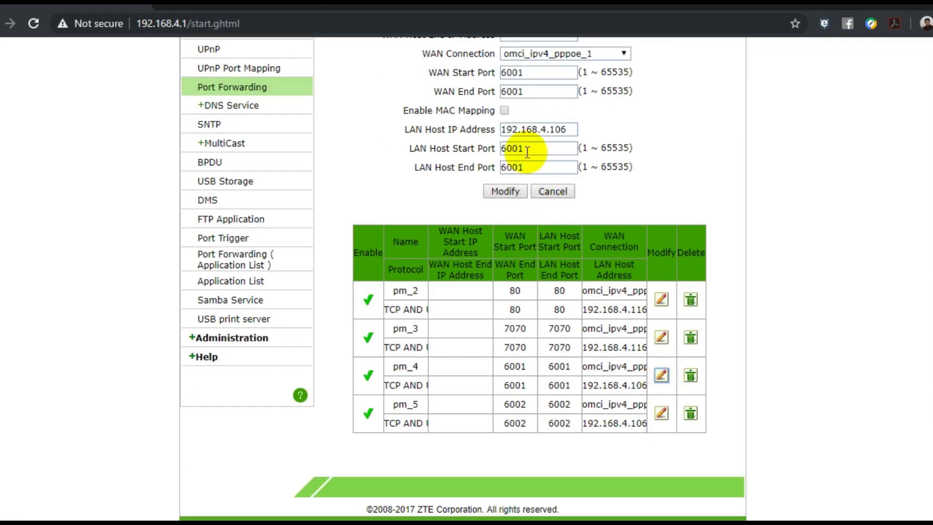
{"action": "left_click", "coordinate": [560, 129]}
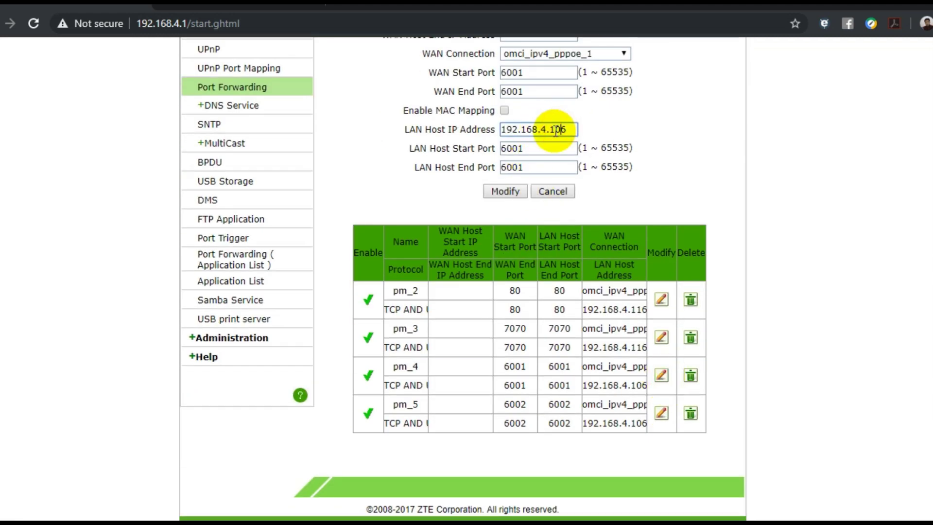
{"action": "key", "text": "BackSpace"}
{"action": "type", "text": "1"}
{"action": "left_click", "coordinate": [508, 191]}
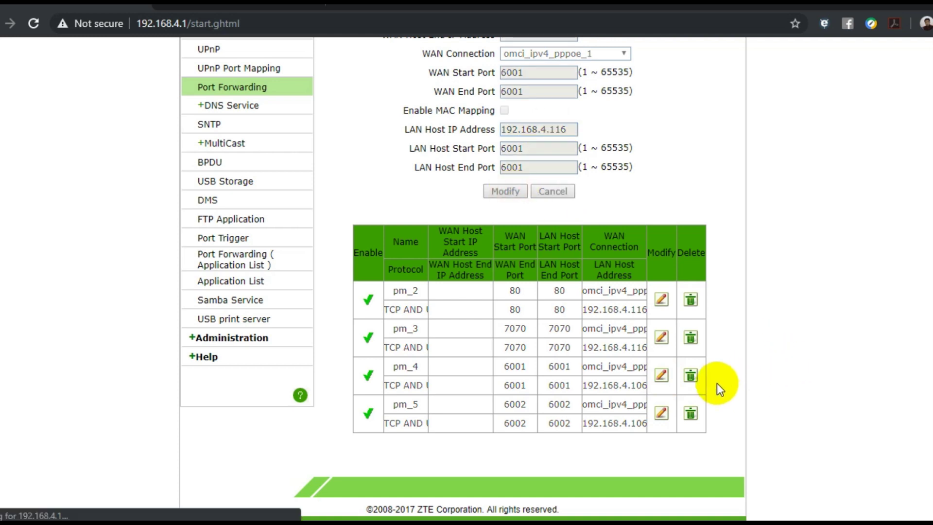
- Correct the pm_5 rule's LAN host IP to 192.168.4.116 and save it
{"action": "scroll", "coordinate": [699, 387], "scroll_direction": "down", "scroll_amount": 3}
{"action": "left_click", "coordinate": [662, 413]}
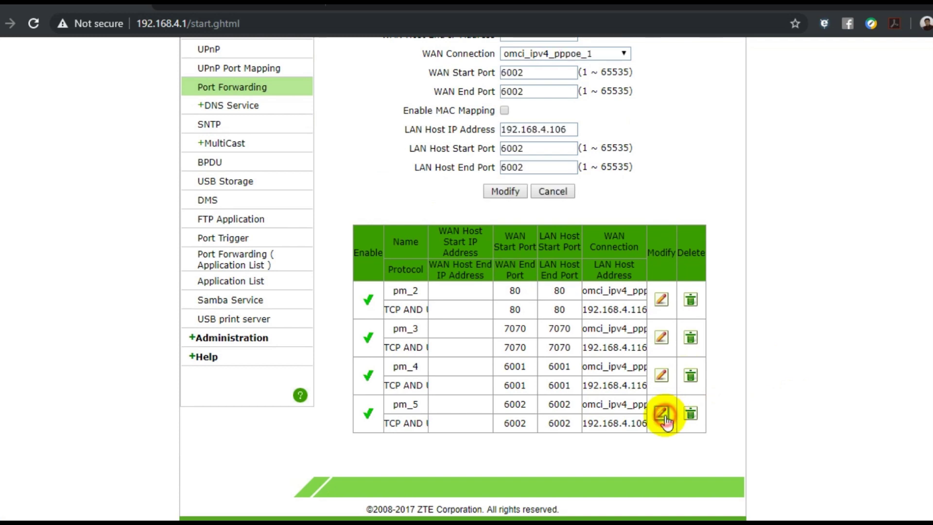
{"action": "left_click", "coordinate": [549, 130]}
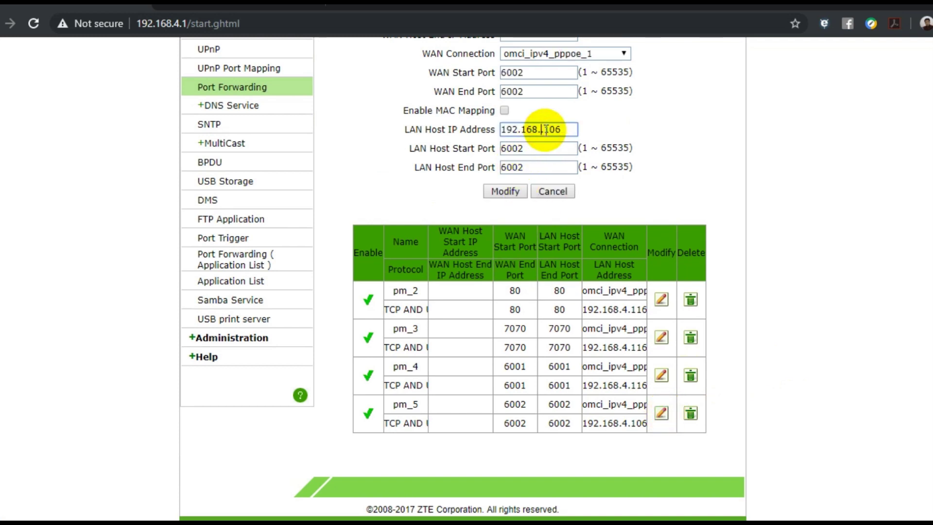
{"action": "type", "text": "1"}
{"action": "key", "text": "BackSpace"}
{"action": "type", "text": "4."}
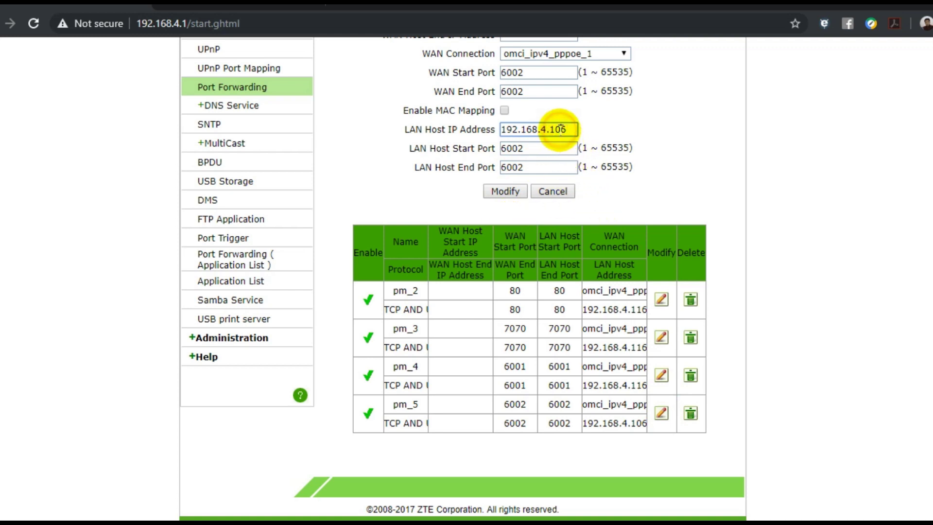
{"action": "left_click", "coordinate": [562, 129]}
{"action": "key", "text": "BackSpace"}
{"action": "type", "text": "1"}
{"action": "left_click", "coordinate": [507, 196]}
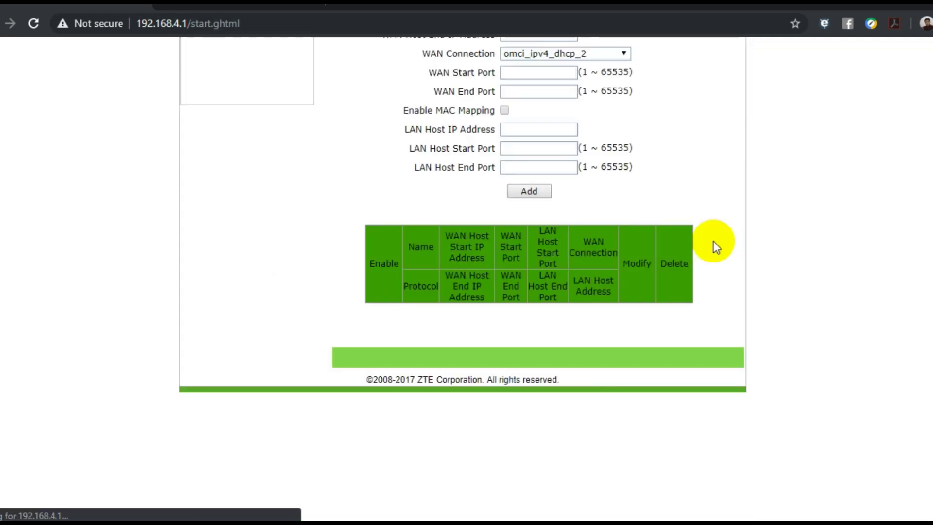
- Review the updated port forwarding table, then return to the ACTi DDNS device page
{"action": "left_click_drag", "start_coordinate": [340, 212], "coordinate": [738, 372]}
{"action": "left_click", "coordinate": [694, 459]}
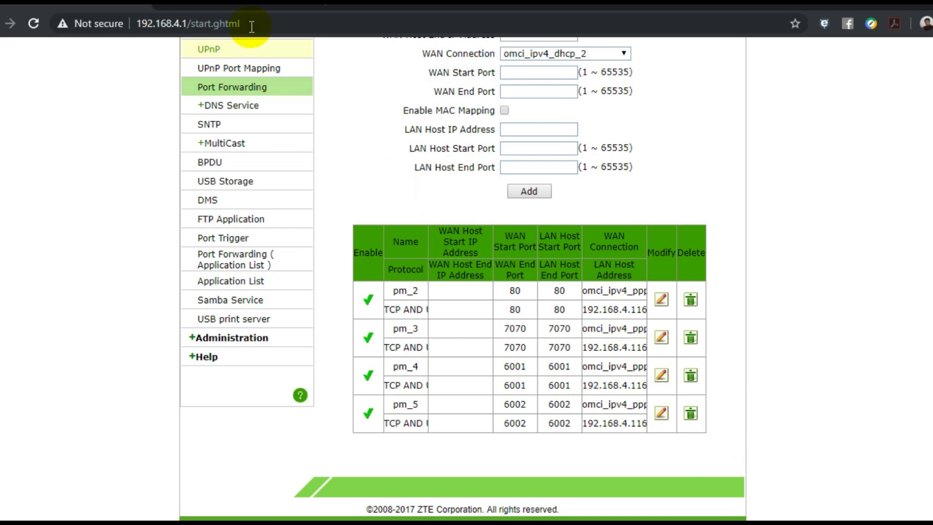
{"action": "left_click", "coordinate": [285, 3]}
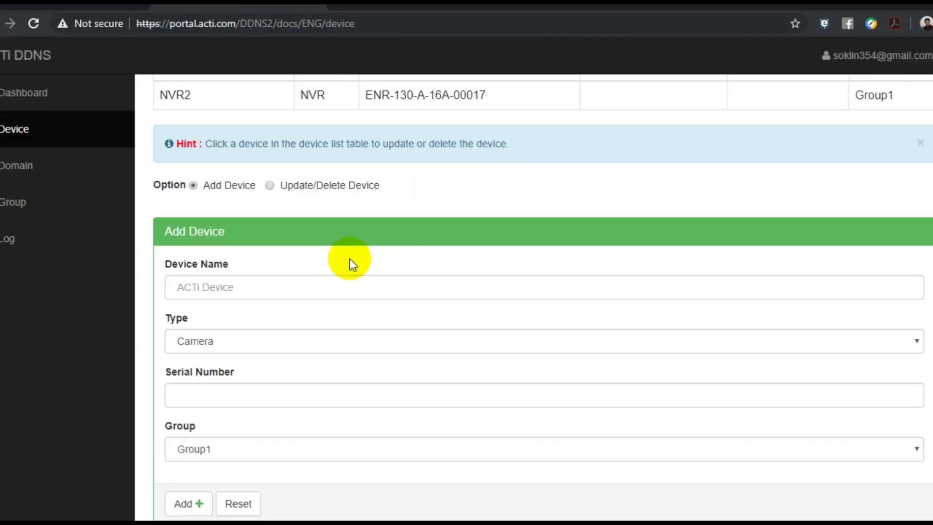
- Enter Office Cam as the new device's name in the Add Device form
{"action": "left_click", "coordinate": [263, 288]}
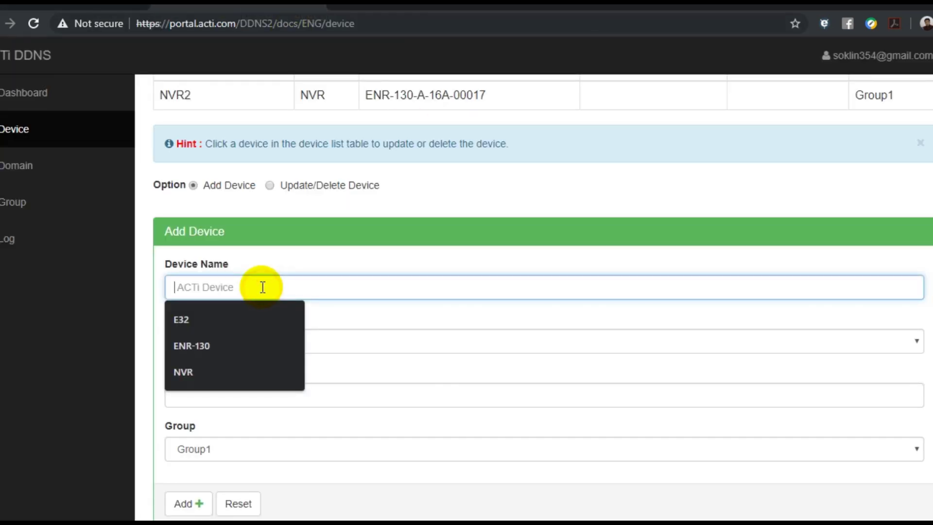
{"action": "scroll", "coordinate": [282, 289], "scroll_direction": "up", "scroll_amount": 3}
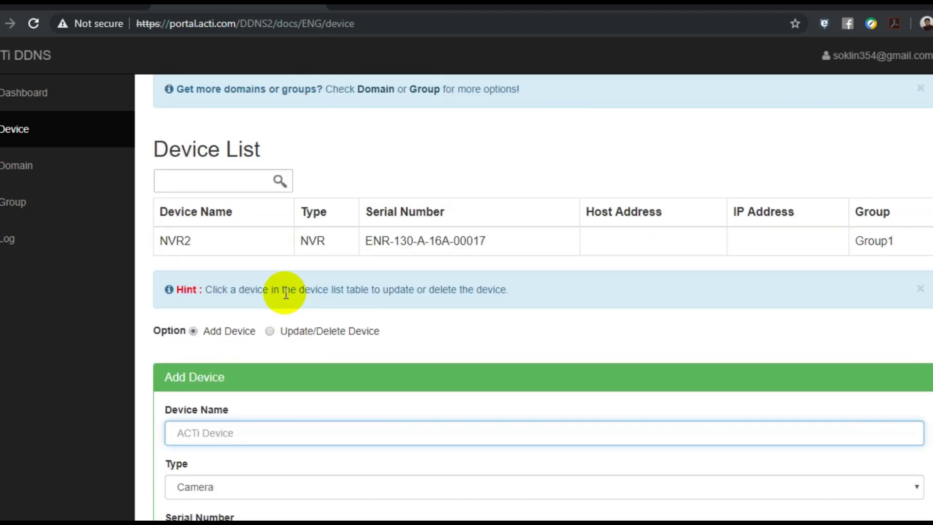
{"action": "scroll", "coordinate": [291, 285], "scroll_direction": "down", "scroll_amount": 4}
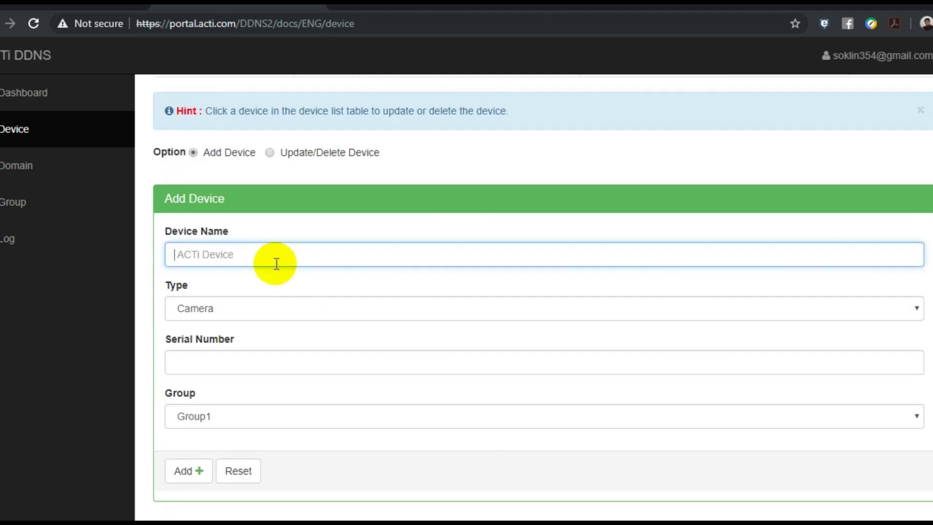
{"action": "left_click", "coordinate": [273, 251]}
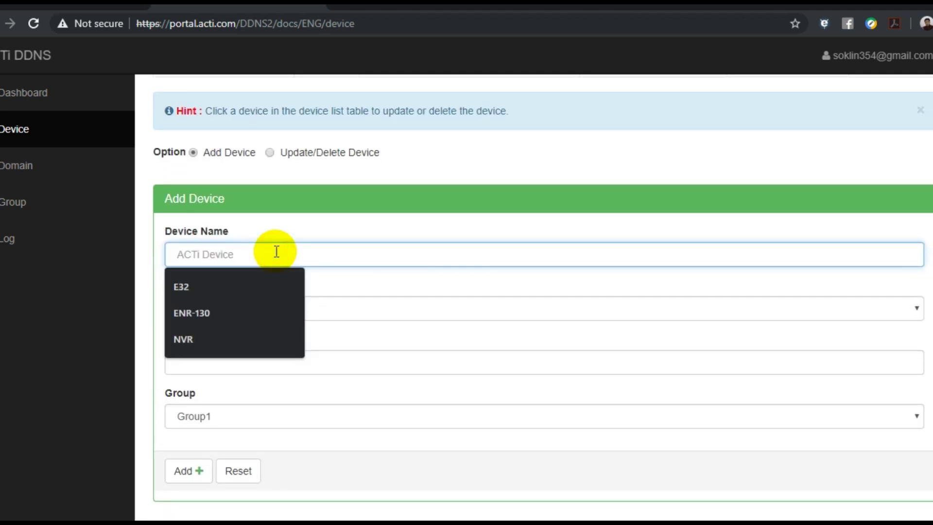
{"action": "type", "text": "Camera"}
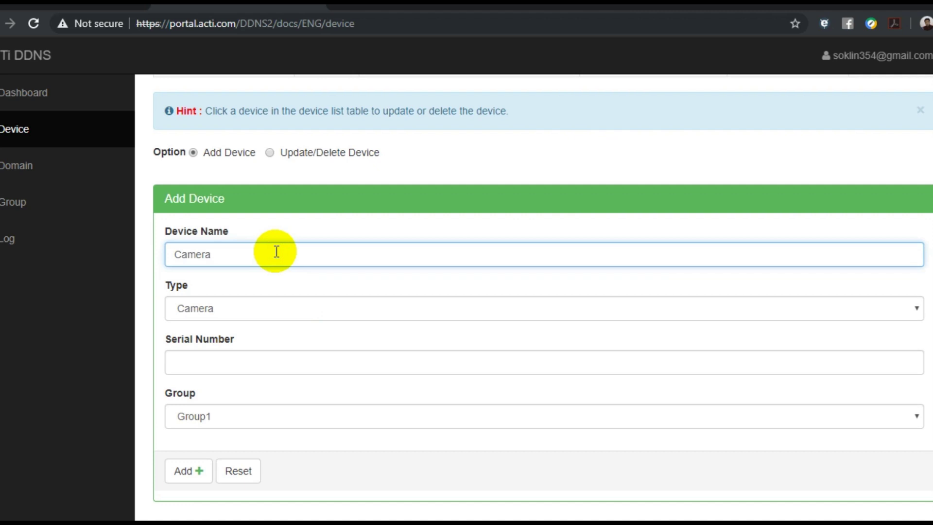
{"action": "key", "text": "BackSpace"}
{"action": "key", "text": "BackSpace"}
{"action": "key", "text": "BackSpace"}
{"action": "key", "text": "BackSpace"}
{"action": "key", "text": "BackSpace"}
{"action": "key", "text": "BackSpace"}
{"action": "type", "text": "Office CAm"}
{"action": "key", "text": "BackSpace"}
{"action": "key", "text": "BackSpace"}
{"action": "type", "text": "am"}
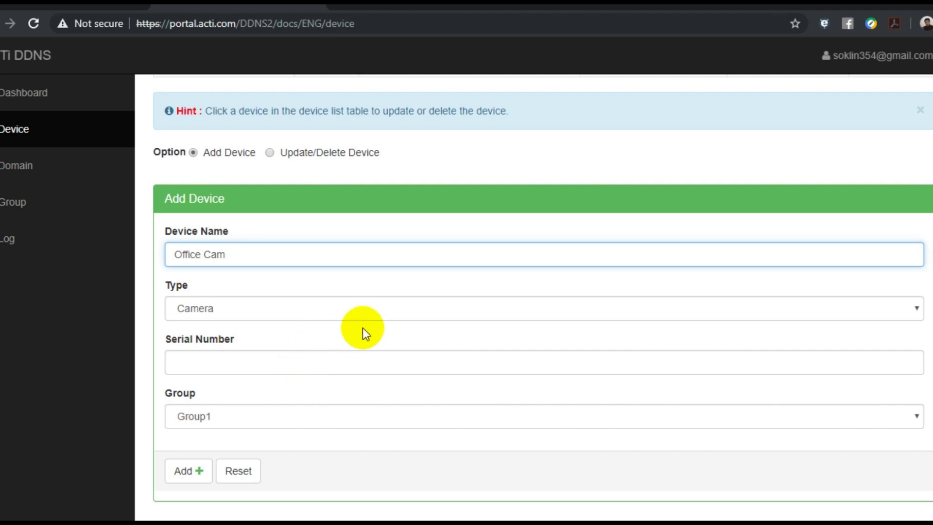
- Keep Camera as the device type and select the Serial Number field
{"action": "left_click", "coordinate": [240, 307]}
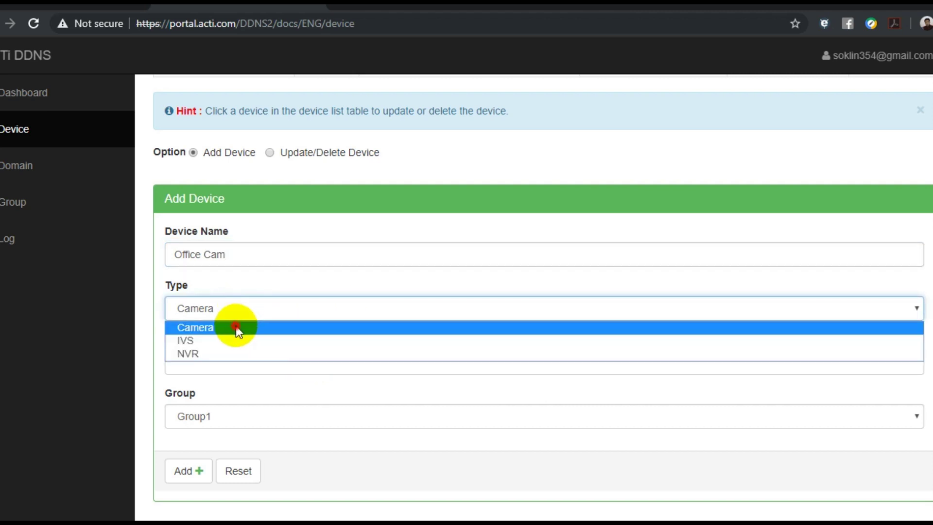
{"action": "left_click", "coordinate": [236, 326]}
{"action": "left_click", "coordinate": [235, 363]}
{"action": "left_click", "coordinate": [236, 359]}
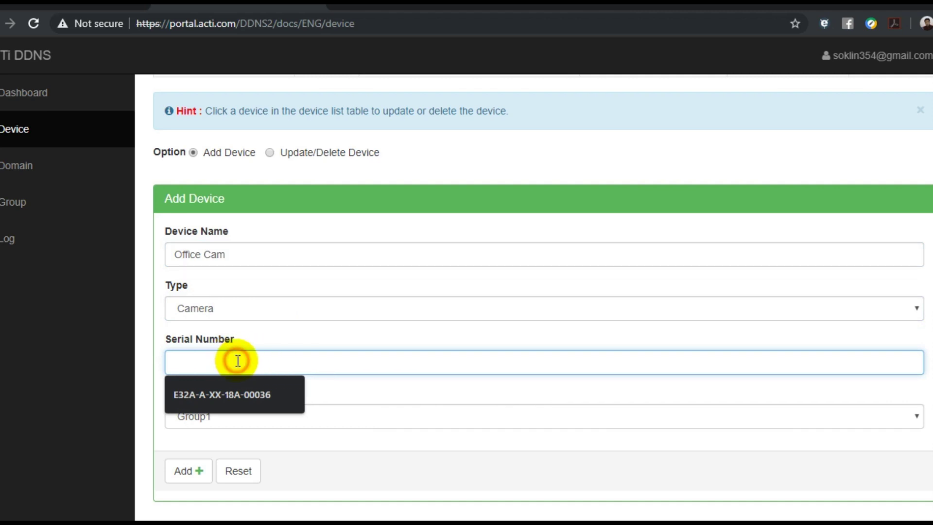
{"action": "left_click", "coordinate": [215, 503]}
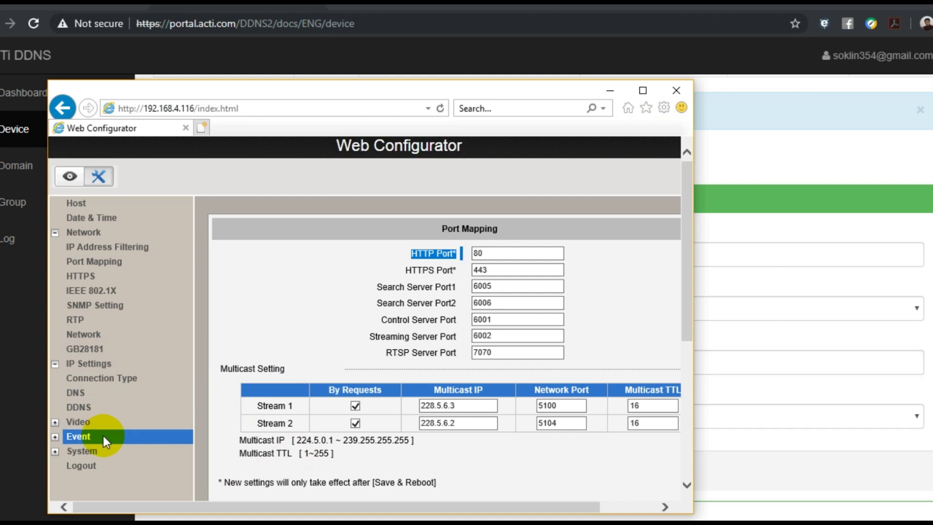
- Open System > System Info and select the camera's Production ID value
{"action": "left_click", "coordinate": [108, 450]}
{"action": "scroll", "coordinate": [124, 428], "scroll_direction": "down", "scroll_amount": 3}
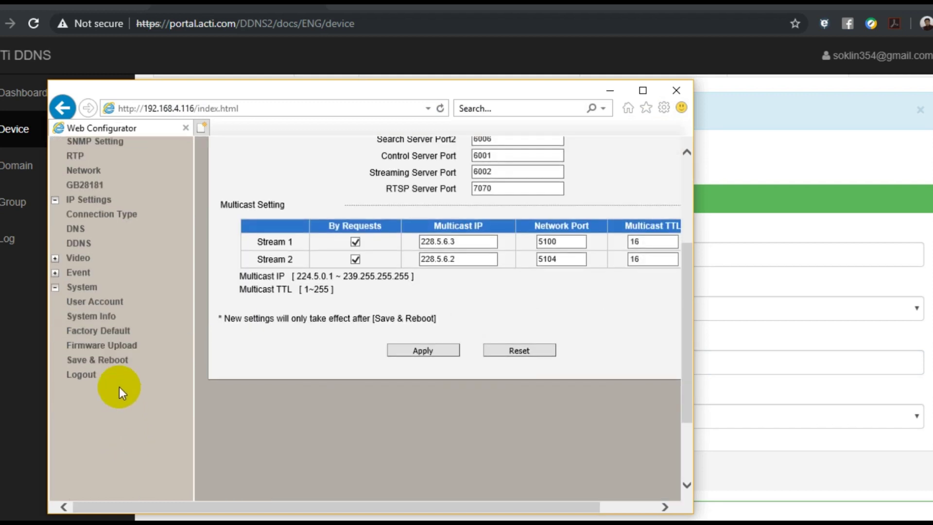
{"action": "left_click", "coordinate": [124, 322]}
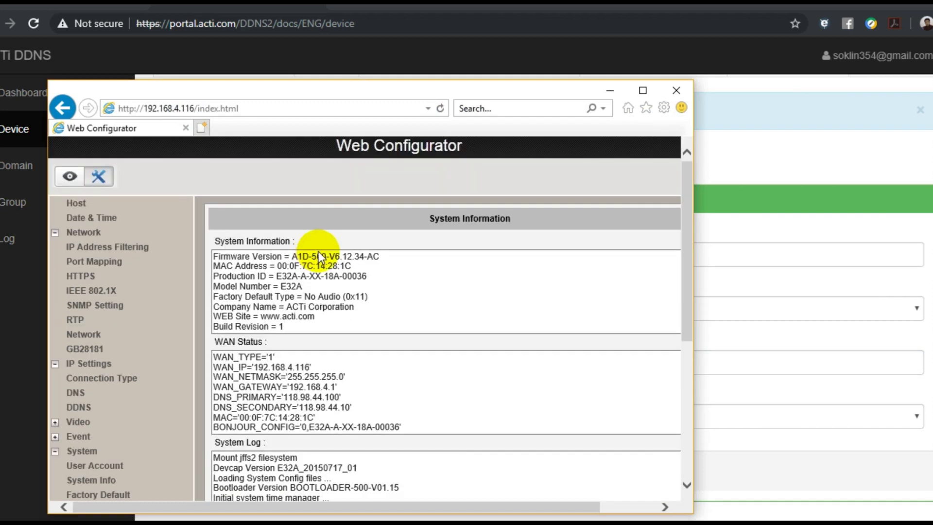
{"action": "left_click_drag", "start_coordinate": [357, 274], "coordinate": [276, 276]}
{"action": "left_click", "coordinate": [166, 510]}
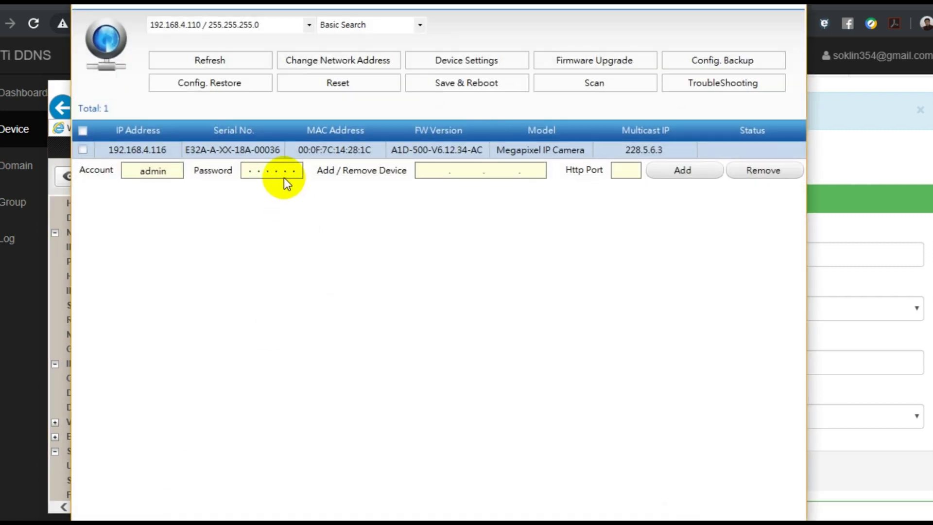
{"action": "left_click", "coordinate": [234, 153]}
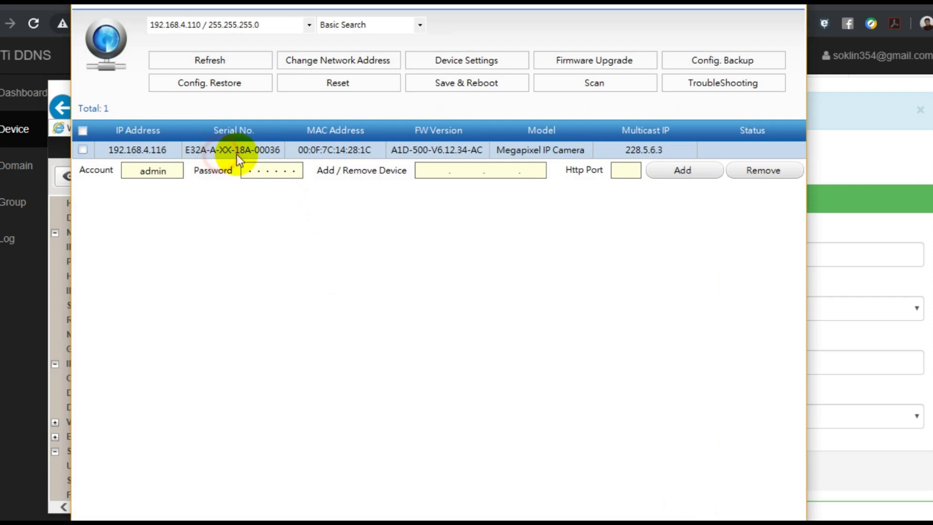
{"action": "left_click", "coordinate": [17, 481]}
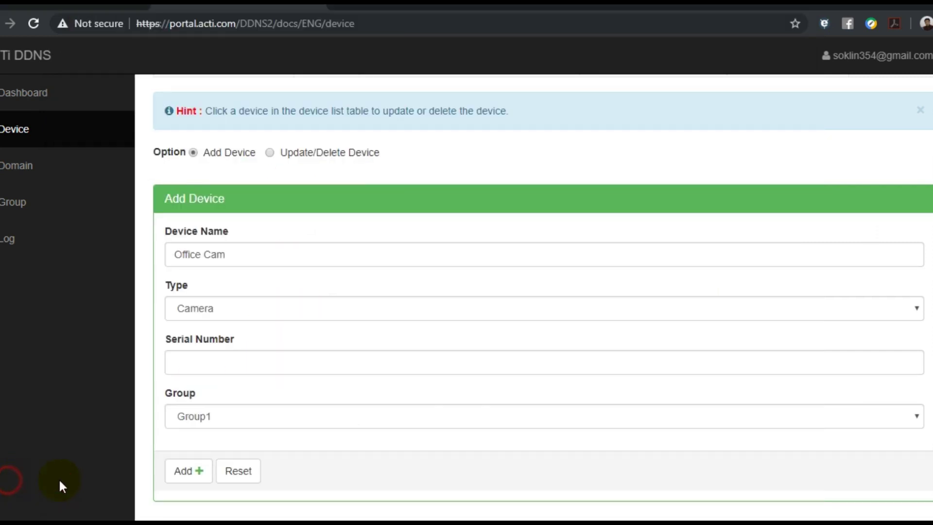
{"action": "left_click", "coordinate": [170, 516]}
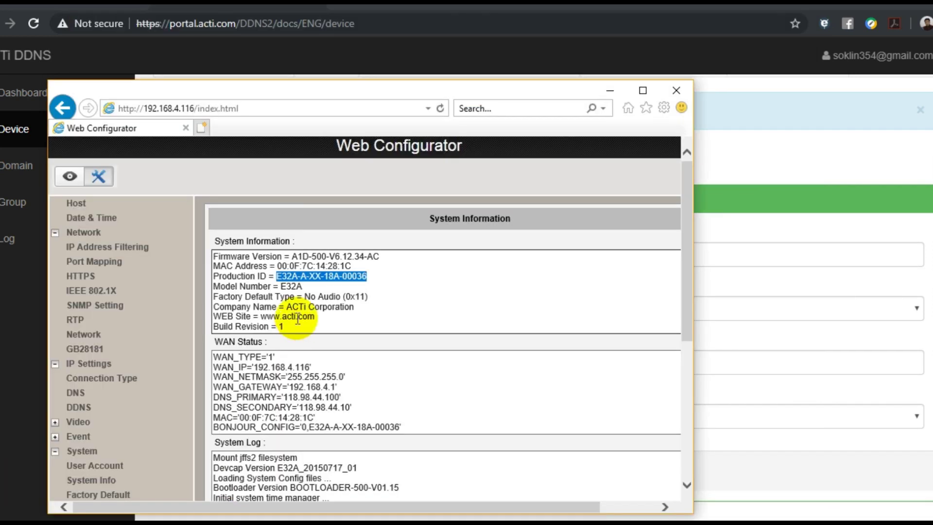
{"action": "right_click", "coordinate": [307, 275]}
{"action": "left_click", "coordinate": [340, 317]}
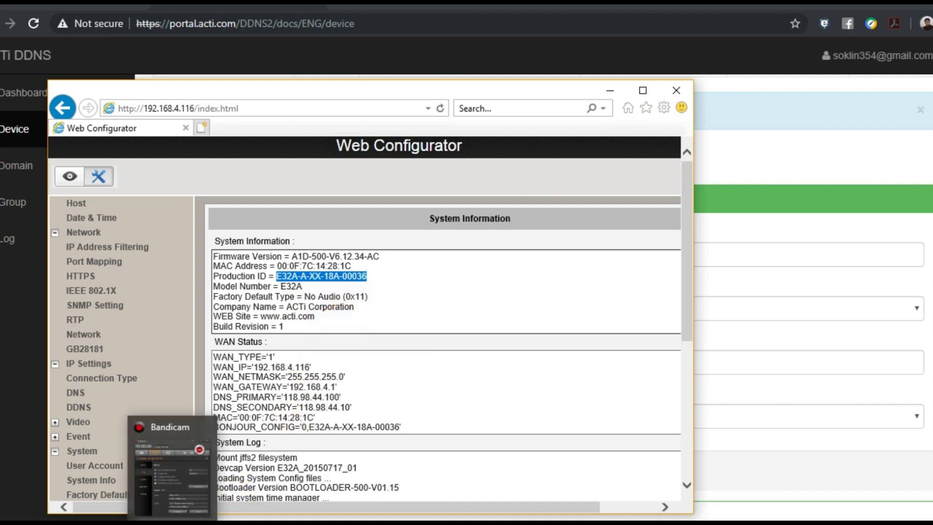
{"action": "mouse_move", "coordinate": [91, 523]}
{"action": "left_click", "coordinate": [92, 467]}
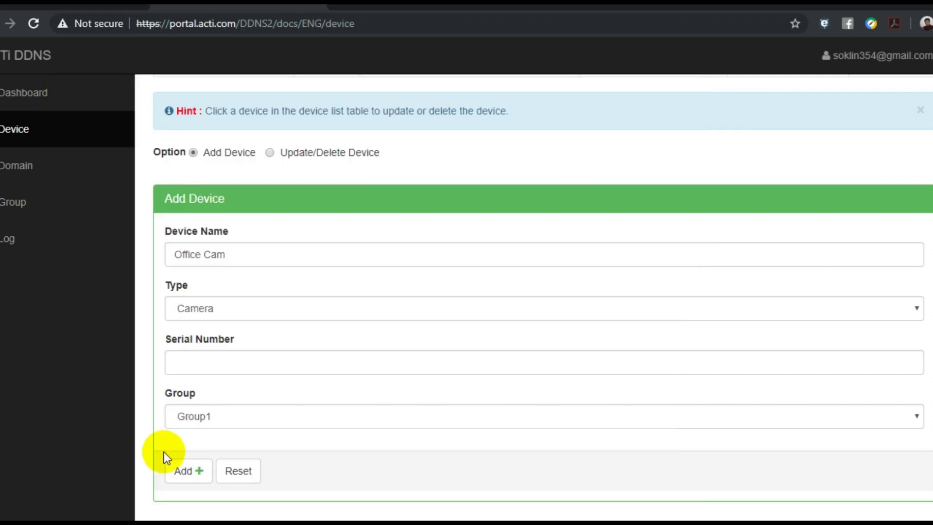
{"action": "left_click", "coordinate": [215, 363]}
{"action": "right_click", "coordinate": [216, 363]}
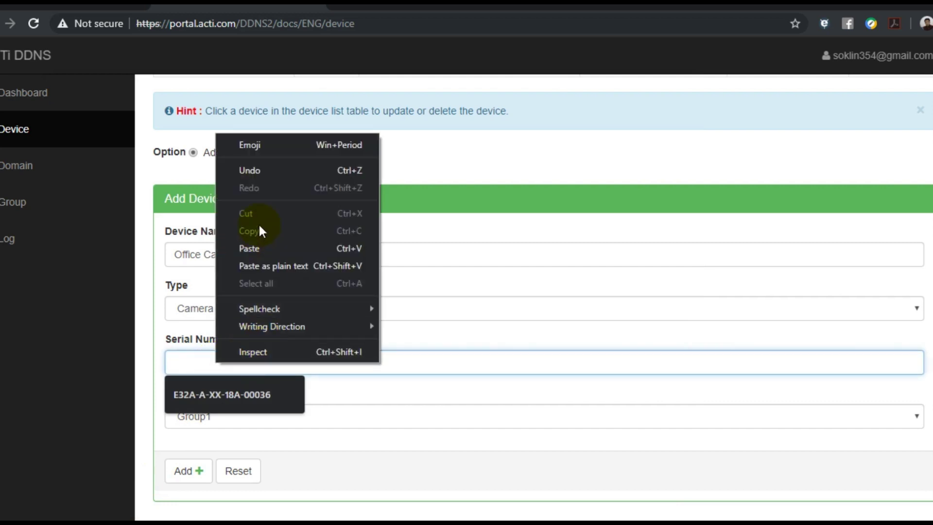
{"action": "left_click", "coordinate": [260, 245]}
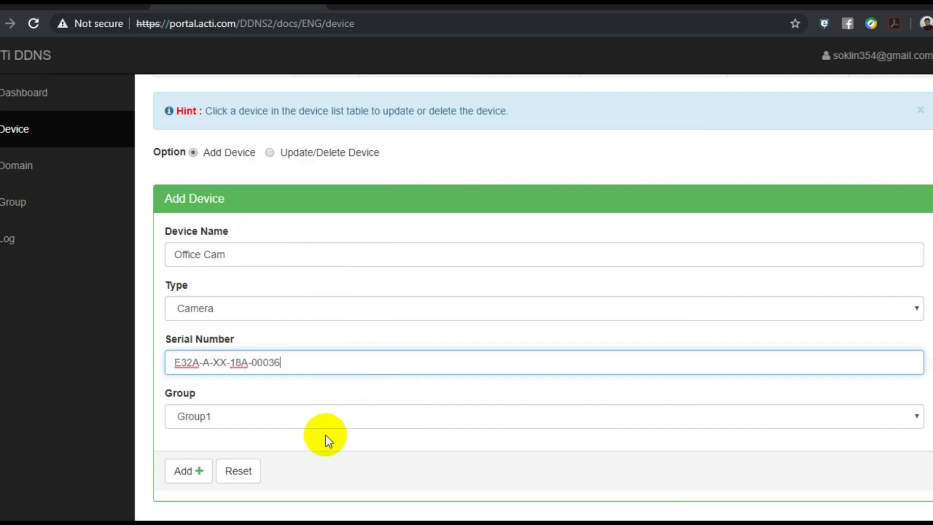
{"action": "left_click", "coordinate": [194, 474]}
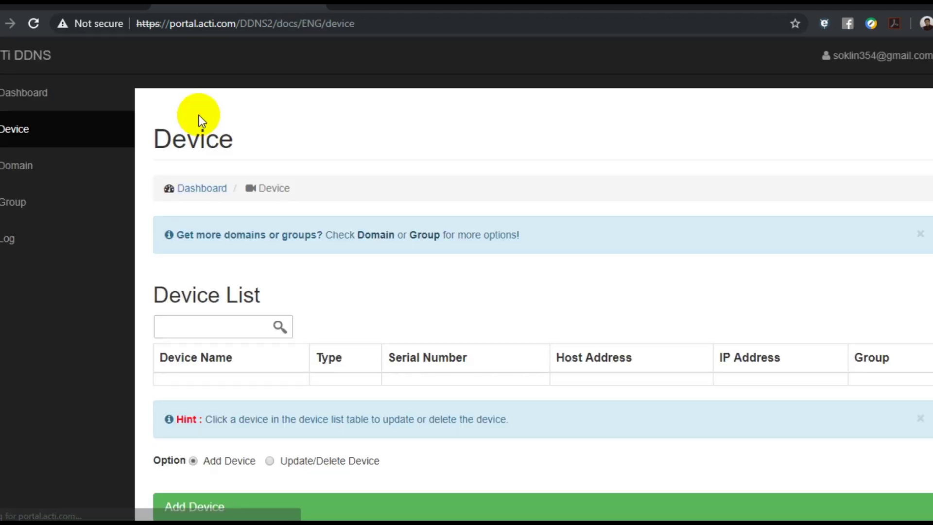
- Select Office Cam's new host address E32A0C9DBE679.mediacss.com in the Device List
{"action": "scroll", "coordinate": [267, 158], "scroll_direction": "down", "scroll_amount": 3}
{"action": "left_click_drag", "start_coordinate": [162, 269], "coordinate": [916, 276]}
{"action": "left_click", "coordinate": [728, 284]}
{"action": "left_click_drag", "start_coordinate": [689, 270], "coordinate": [593, 276]}
{"action": "left_click_drag", "start_coordinate": [531, 284], "coordinate": [523, 278]}
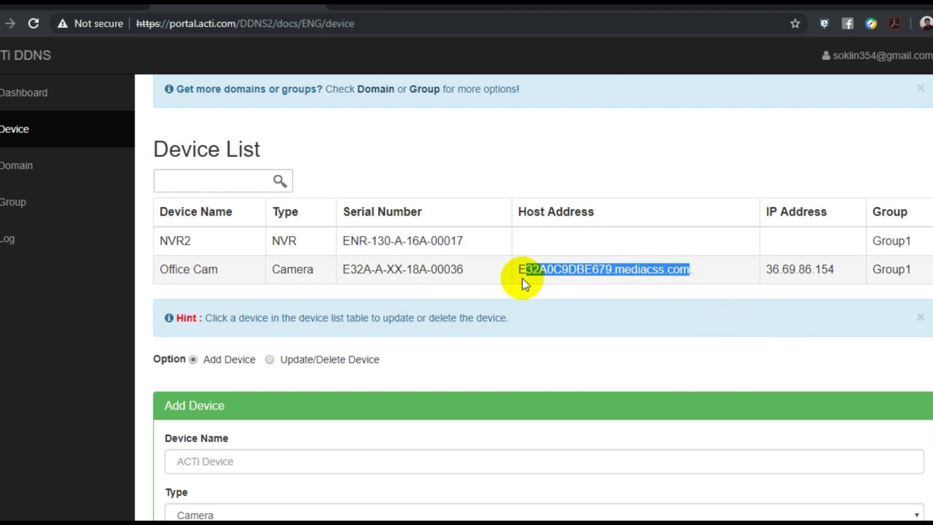
{"action": "right_click", "coordinate": [525, 268]}
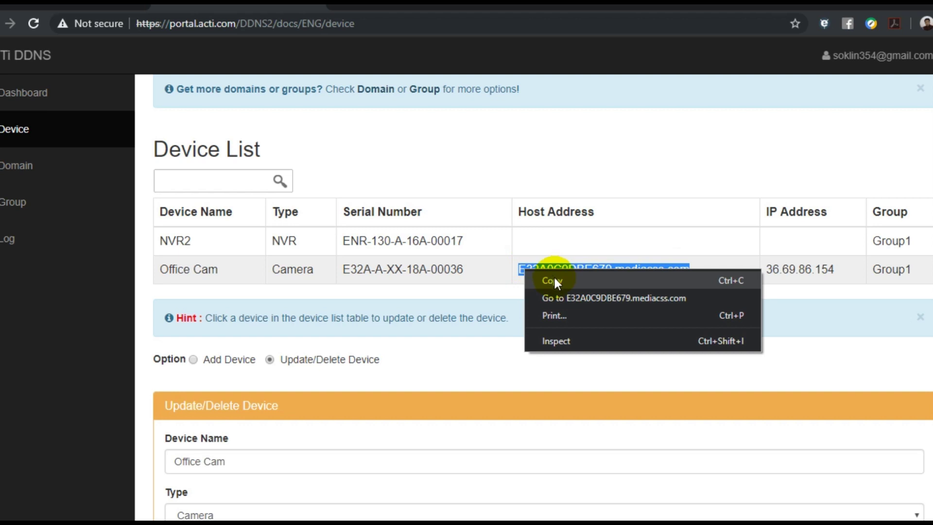
{"action": "left_click", "coordinate": [549, 280]}
{"action": "key", "text": "alt+Tab"}
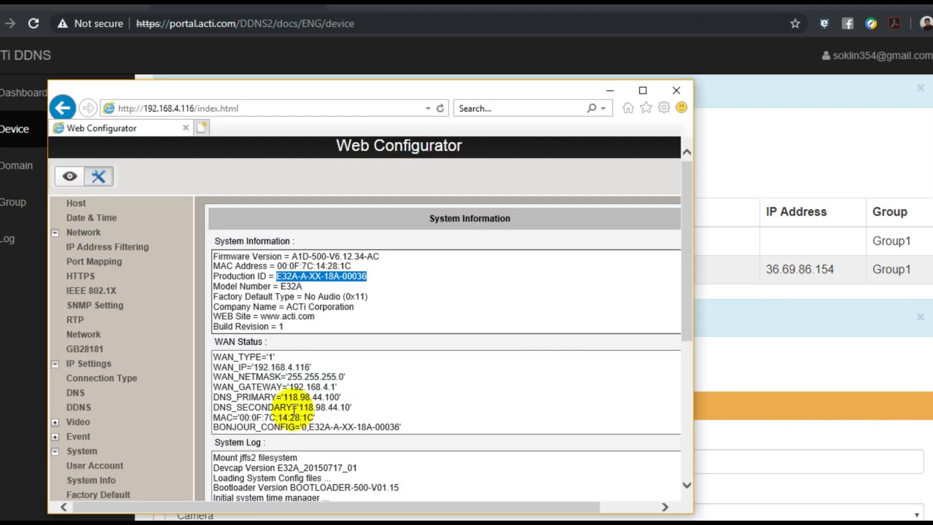
- Show the camera's DDNS settings page in the maximized configurator, with DDNS enabled for mediacss.com
{"action": "left_click", "coordinate": [81, 198]}
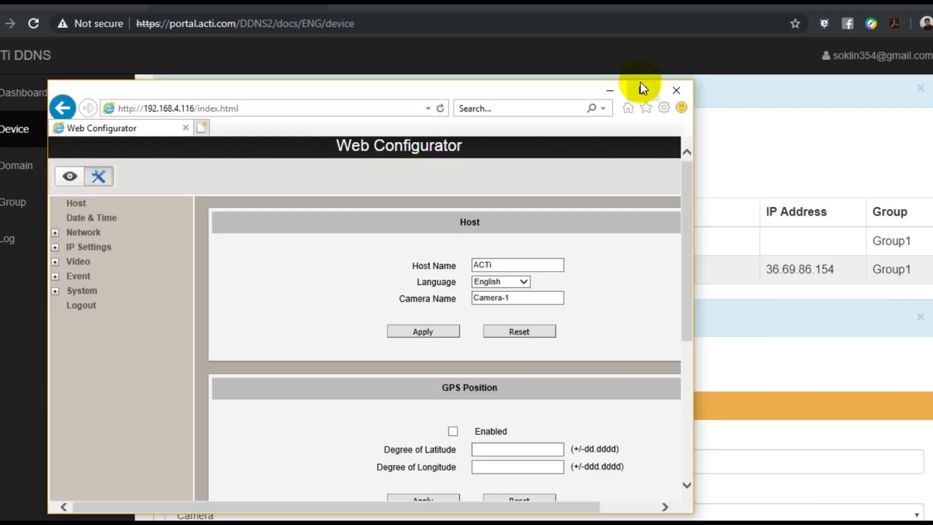
{"action": "left_click", "coordinate": [642, 89]}
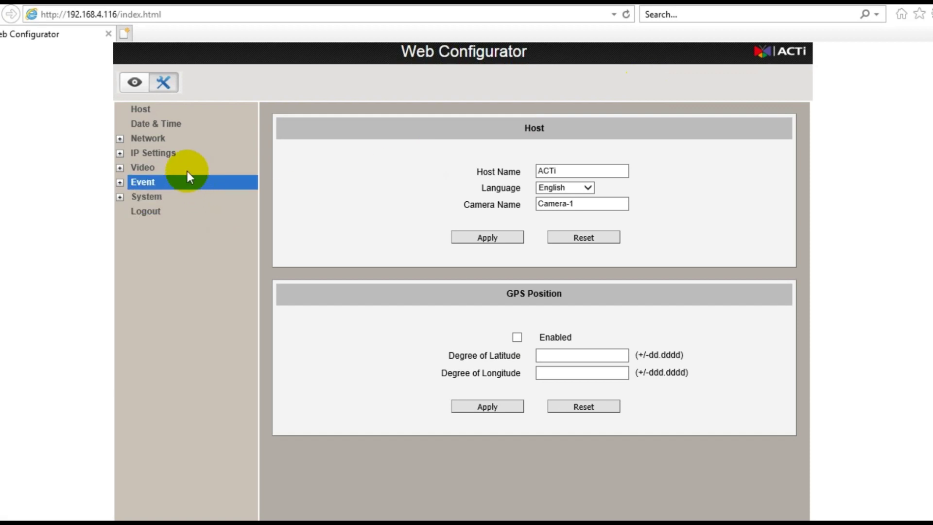
{"action": "left_click", "coordinate": [186, 154]}
{"action": "left_click", "coordinate": [177, 196]}
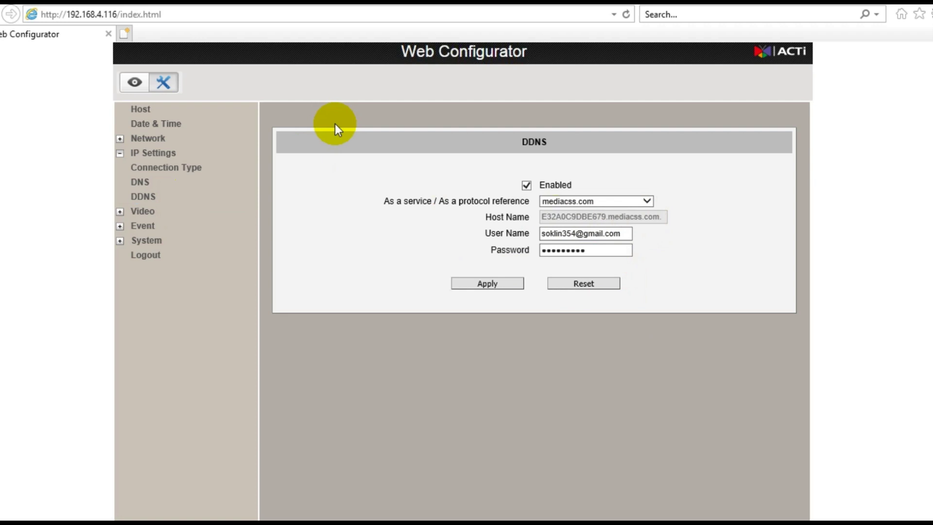
- Load the pasted e32a0c9dbe679.mediacss.com host address in a new Internet Explorer tab
{"action": "left_click", "coordinate": [126, 33]}
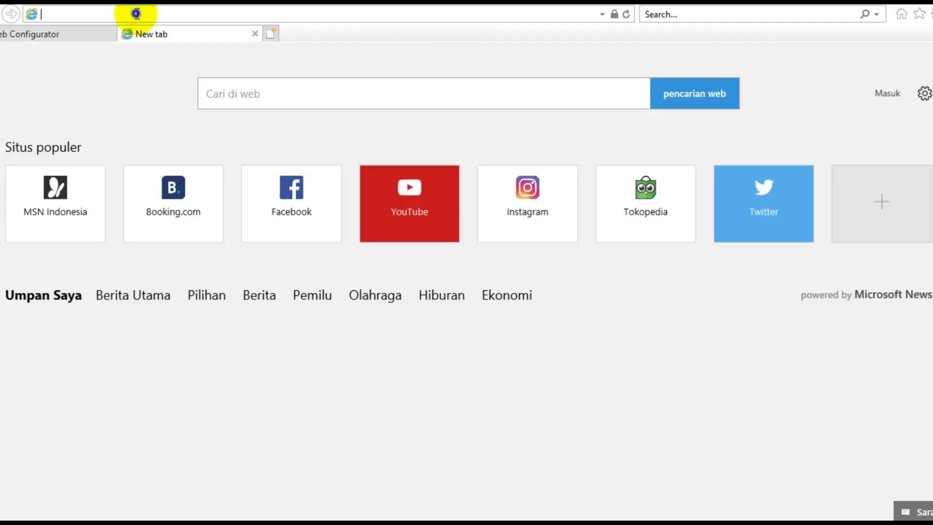
{"action": "right_click", "coordinate": [136, 14]}
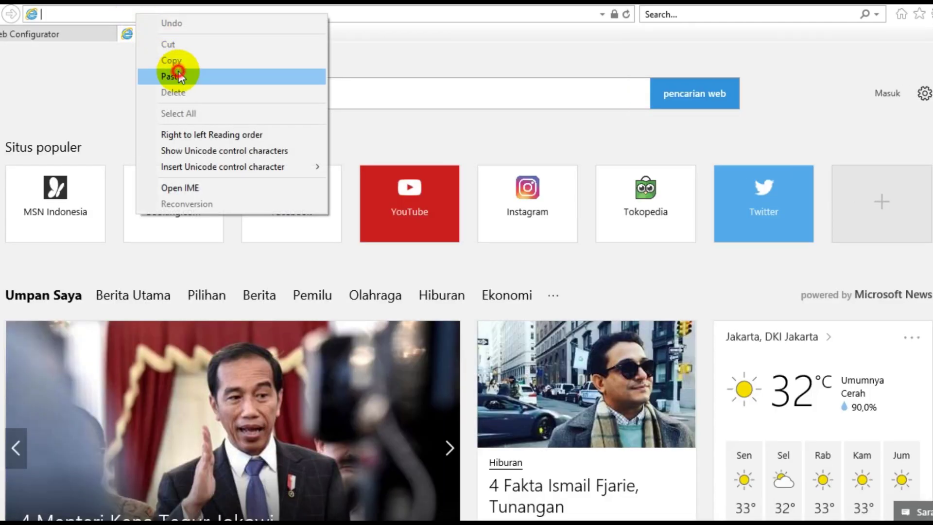
{"action": "left_click", "coordinate": [167, 72]}
{"action": "left_click", "coordinate": [258, 16]}
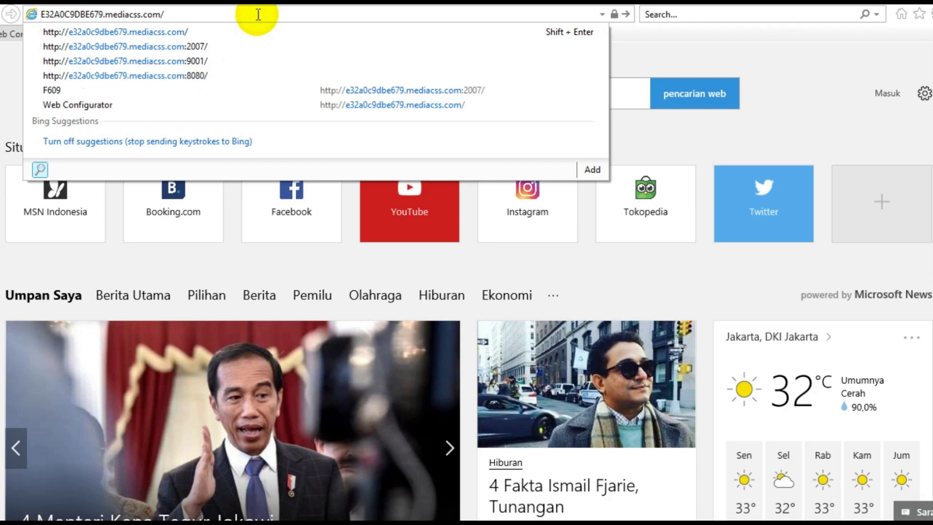
{"action": "key", "text": "Return"}
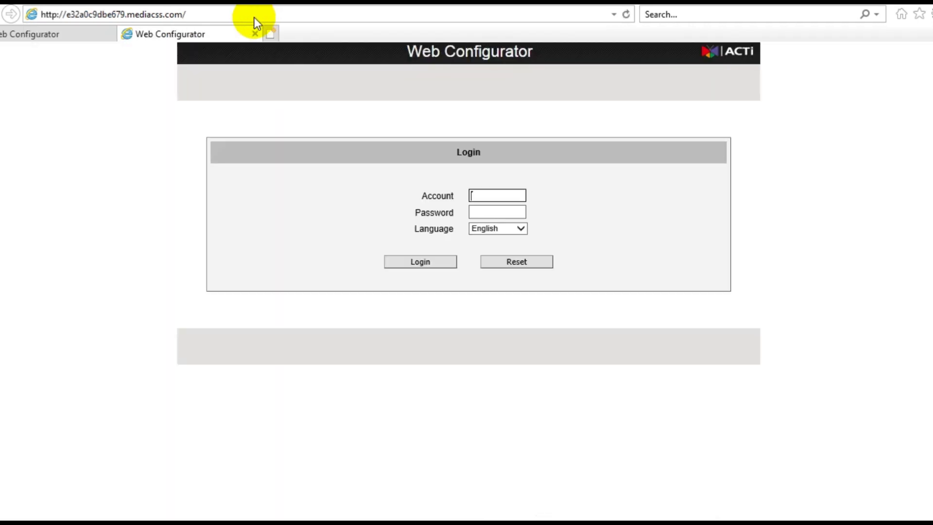
- Sign in with the admin account and its password to reach the camera's live video feed
{"action": "type", "text": "admin"}
{"action": "left_click", "coordinate": [486, 212]}
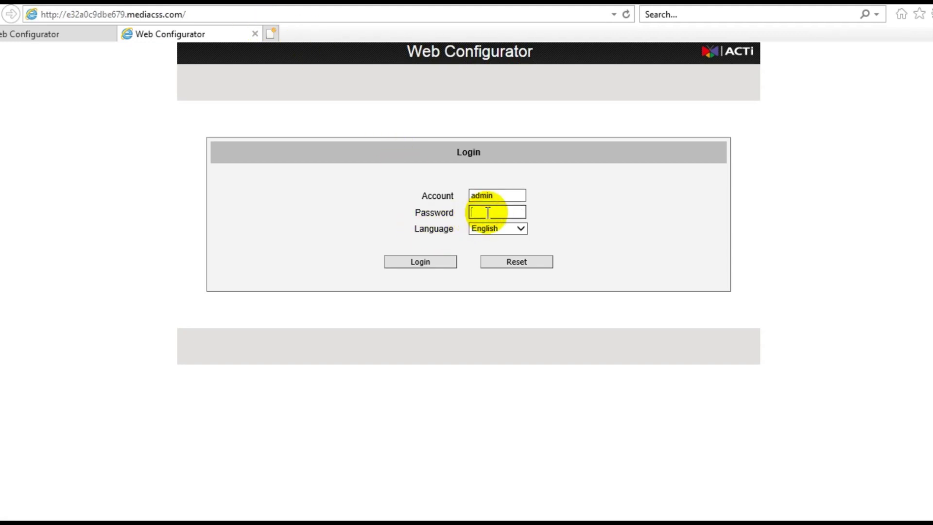
{"action": "type", "text": "456"}
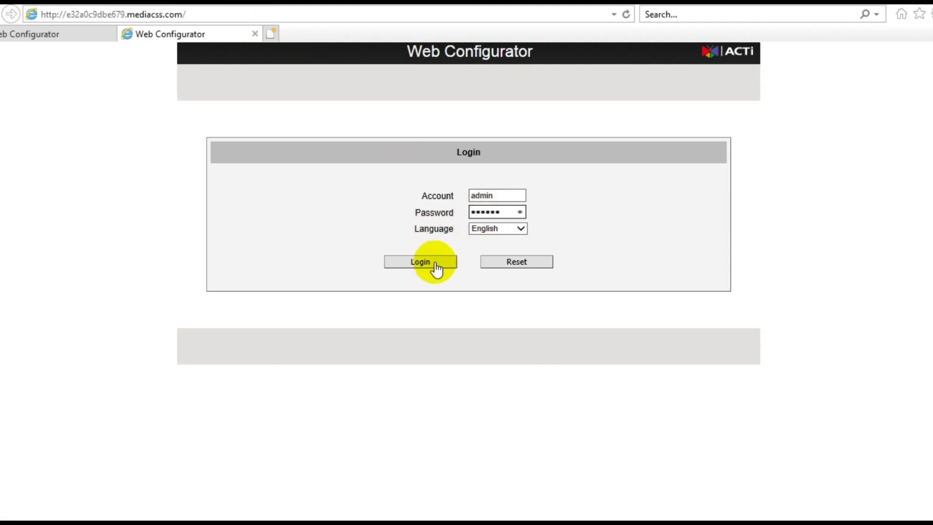
{"action": "left_click", "coordinate": [434, 263]}
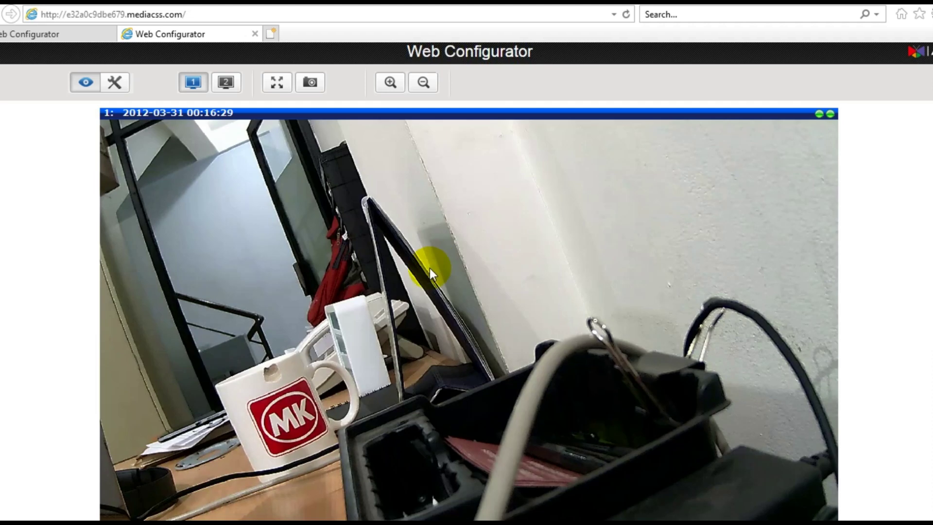
{"action": "left_click", "coordinate": [207, 18]}
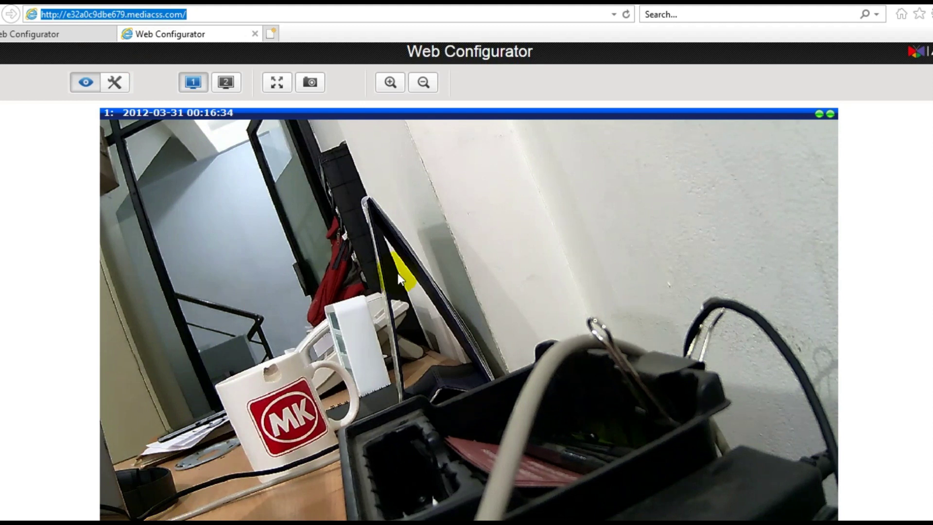
{"action": "left_click", "coordinate": [311, 13]}
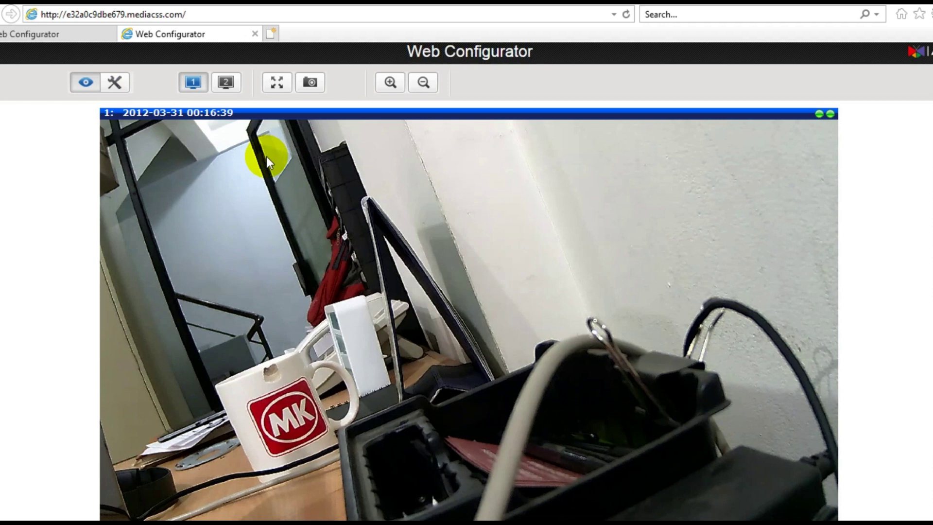
- Return to the DDNS portal's Device List showing Office Cam's details, minimizing the IP Utility
{"action": "key", "text": "alt+Tab"}
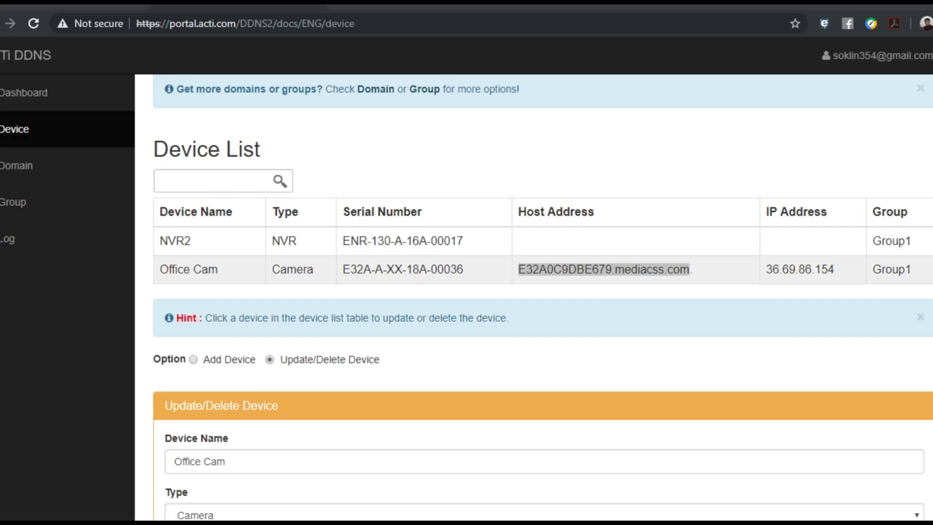
{"action": "left_click", "coordinate": [709, 270]}
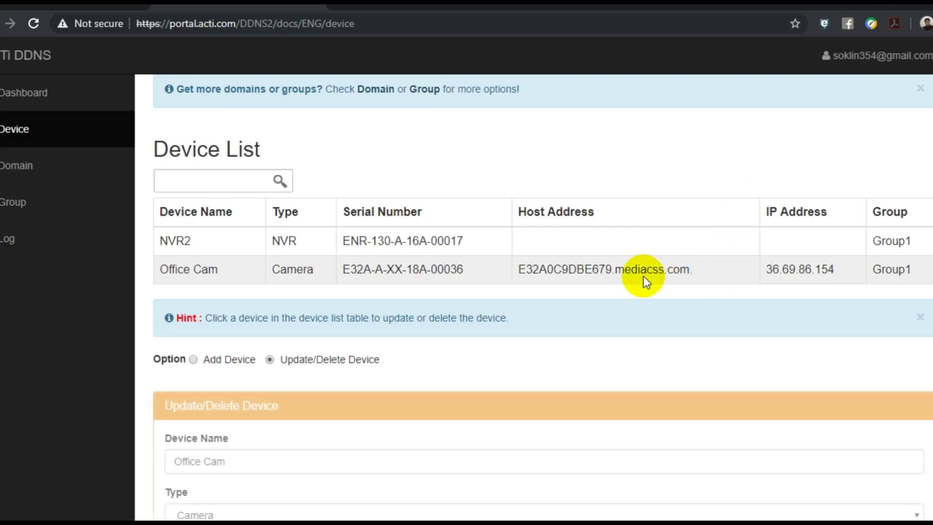
{"action": "scroll", "coordinate": [678, 278], "scroll_direction": "down", "scroll_amount": 1}
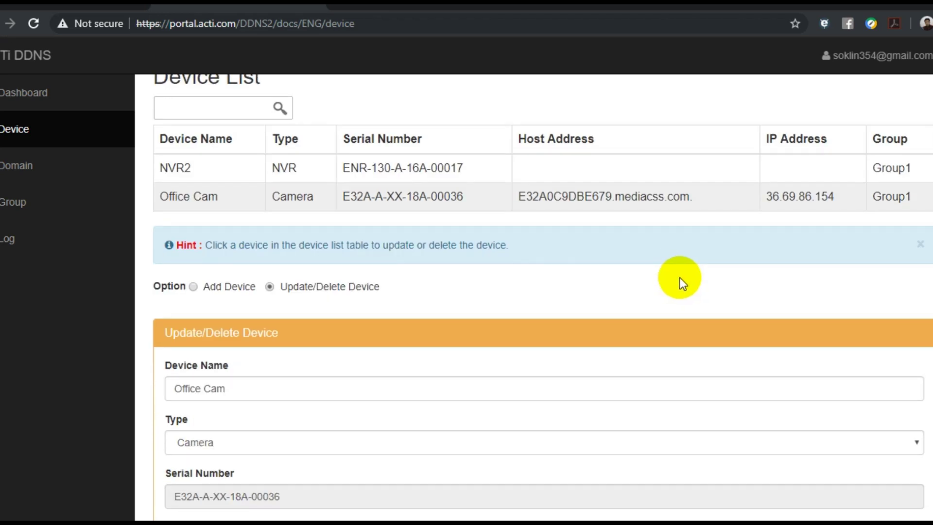
{"action": "key", "text": "alt+Tab"}
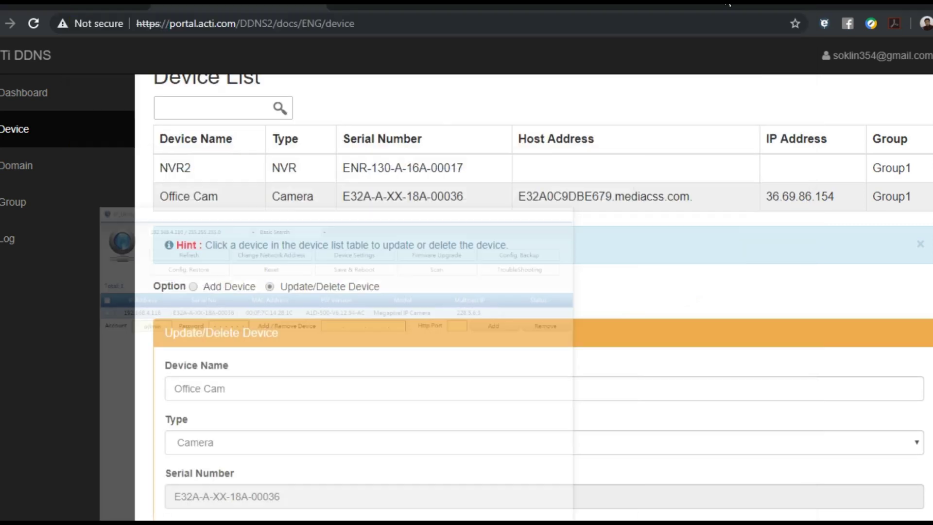
{"action": "left_click", "coordinate": [772, 7]}
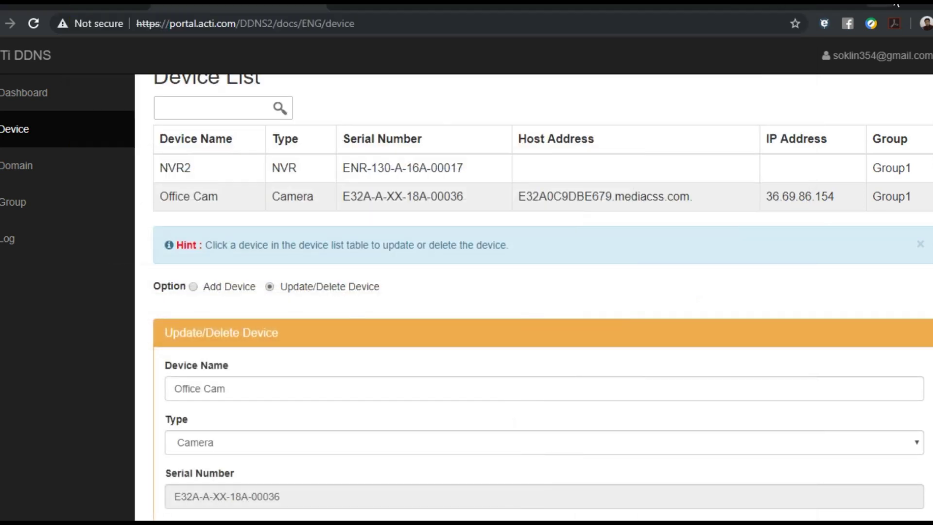